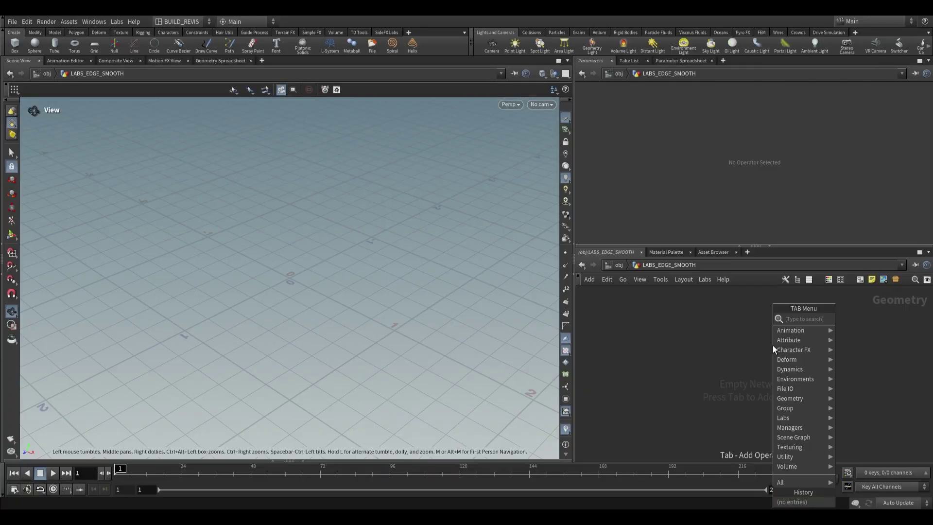
Add a Labs Edge Smooth node to the empty geometry network
text(labs edg)
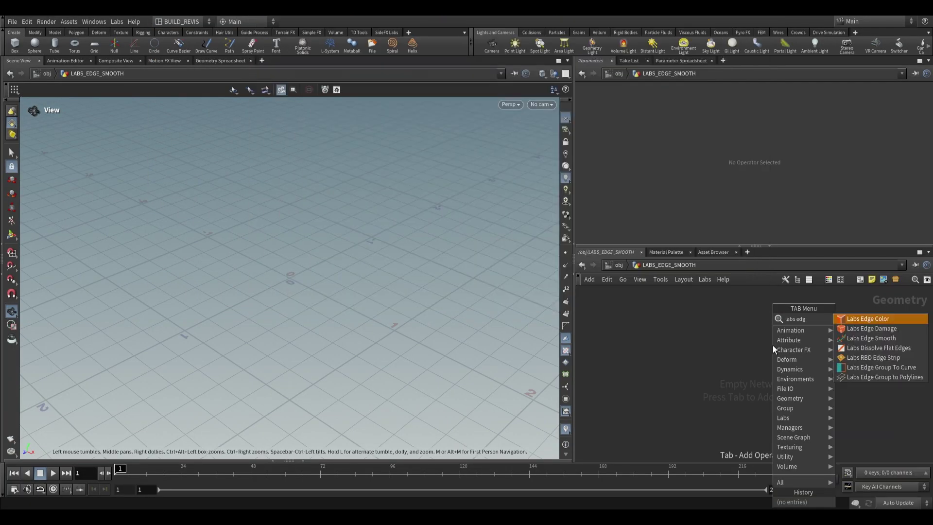
text(e s)
key(Return)
click(711, 388)
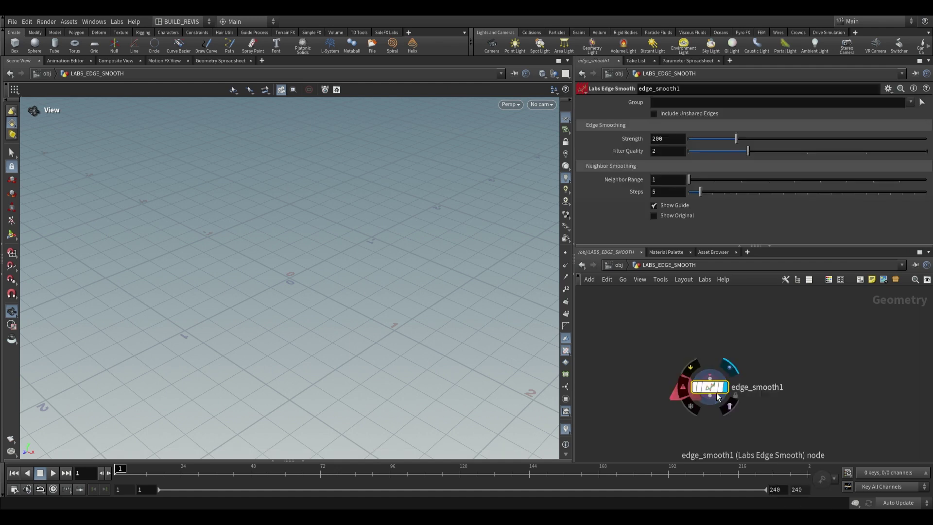
middle_drag(729, 344, 730, 348)
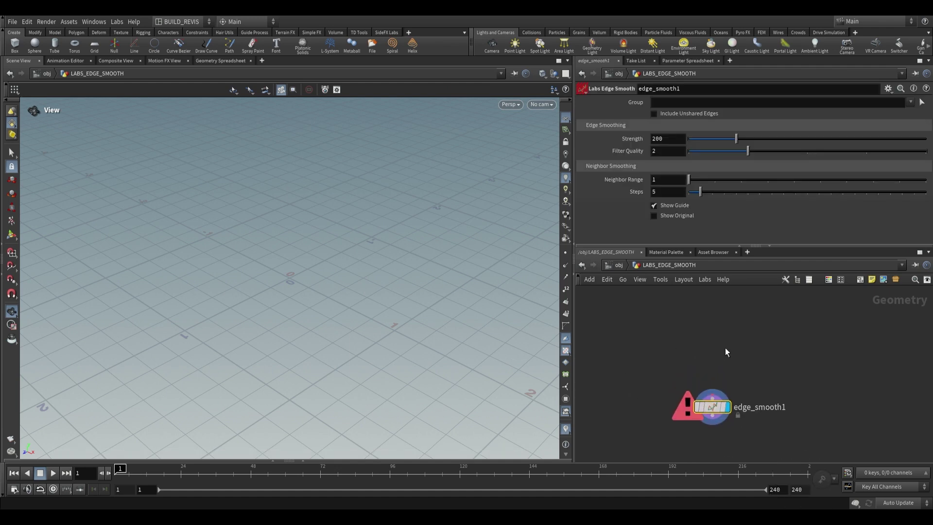
Add a Grid node above the edge smooth node and connect it to the smoothing input
key(Tab)
text(grid)
key(Return)
click(707, 307)
click(708, 316)
click(705, 396)
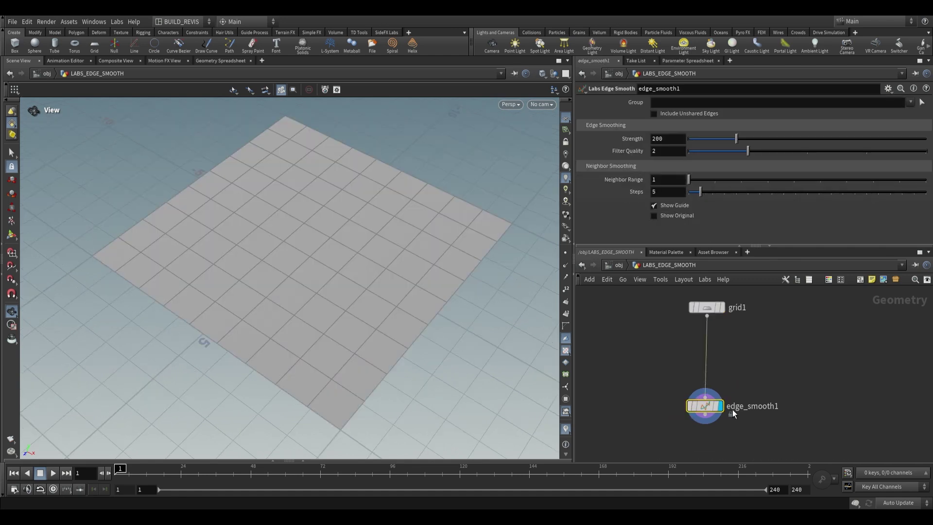
Include unshared edges in the edge smoothing and set Strength to 340, Neighbor Range to 3 and Steps to 18
click(653, 115)
drag(384, 244, 430, 157)
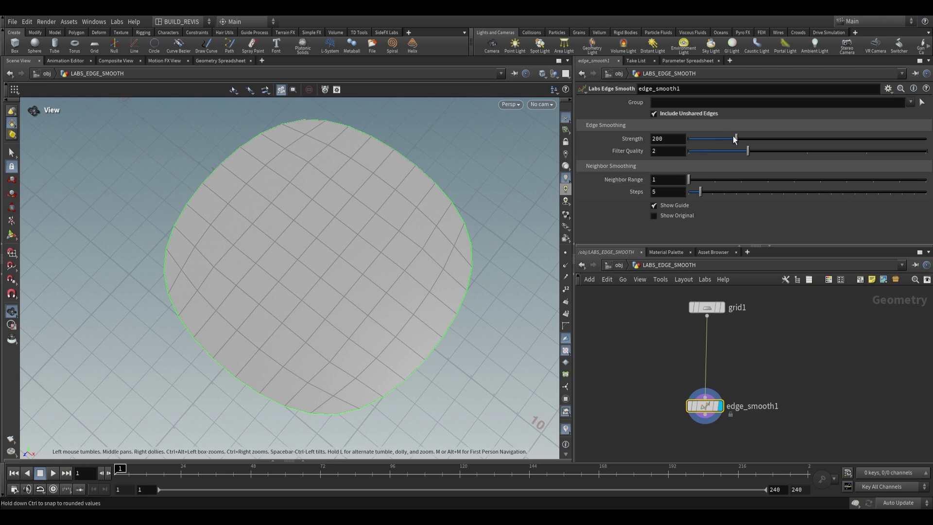
drag(734, 139, 843, 139)
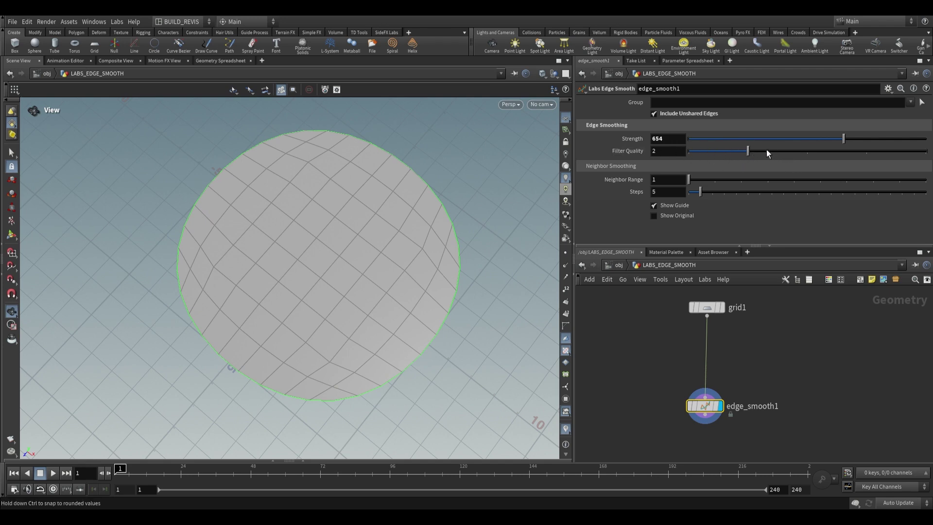
drag(767, 152, 866, 152)
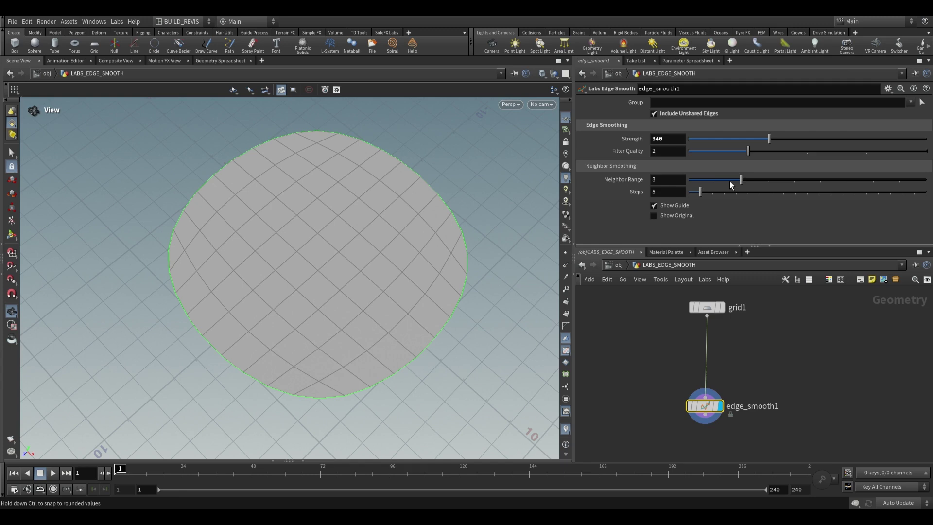
drag(690, 173, 731, 200)
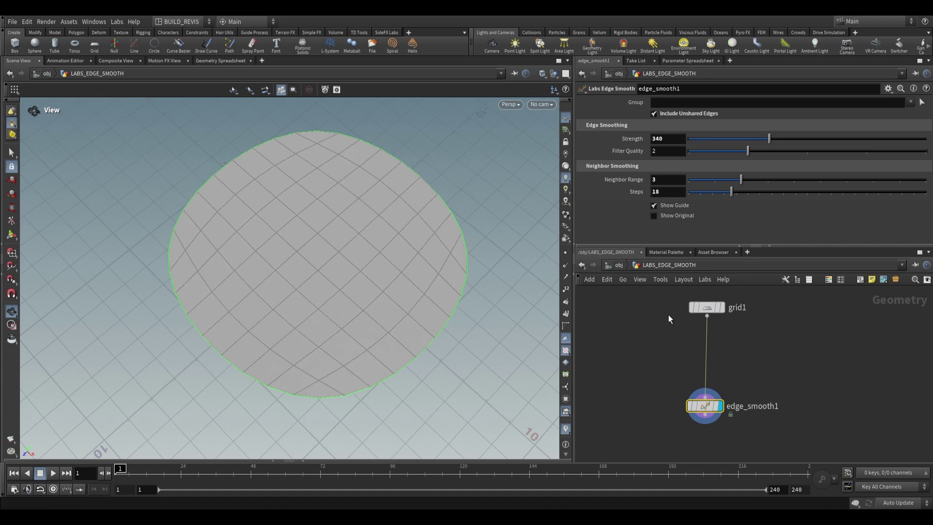
Display the grid on its own and set its rows and columns to 100 each
click(714, 340)
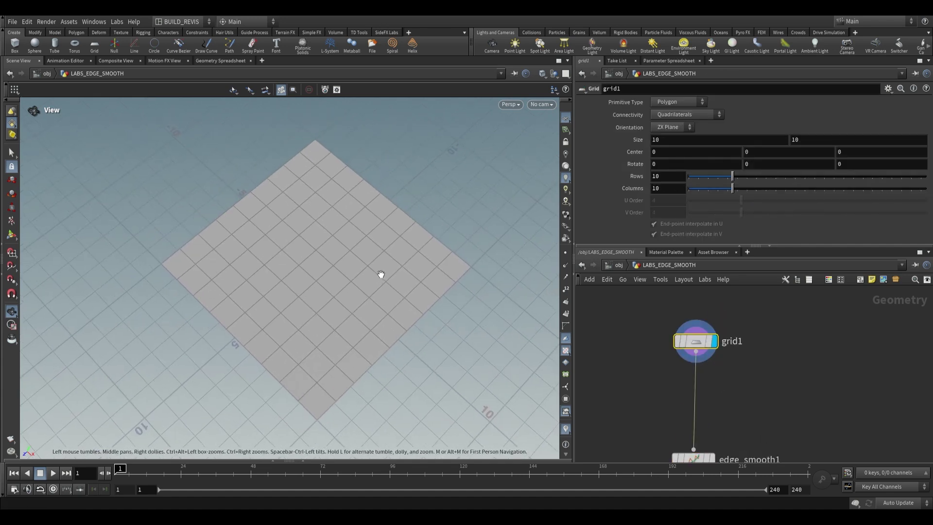
scroll(381, 274, up, 3)
drag(411, 269, 427, 286)
scroll(401, 263, down, 2)
scroll(400, 269, up, 2)
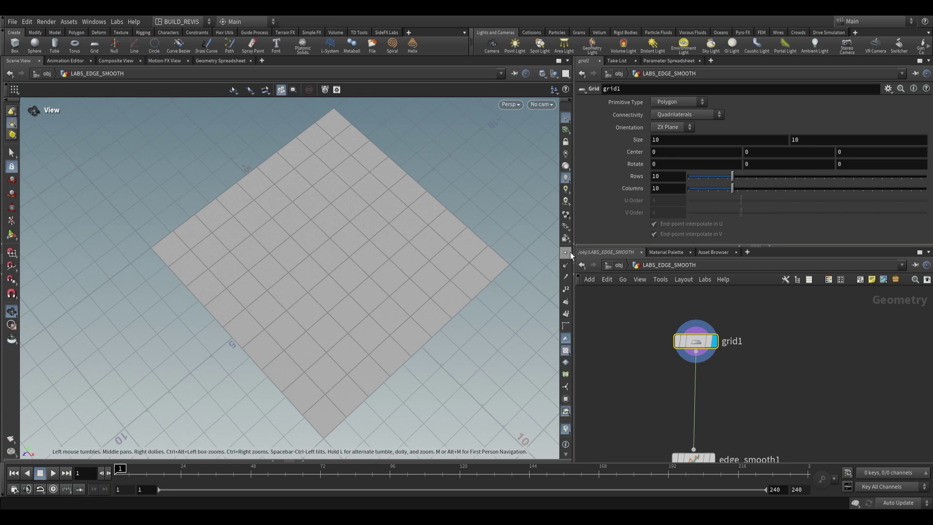
click(671, 178)
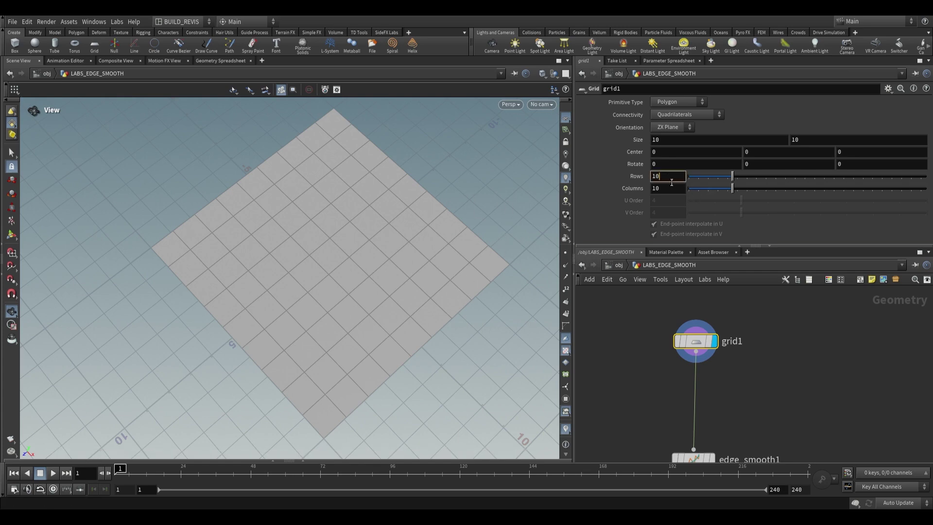
text(0)
click(671, 190)
text(0)
key(Return)
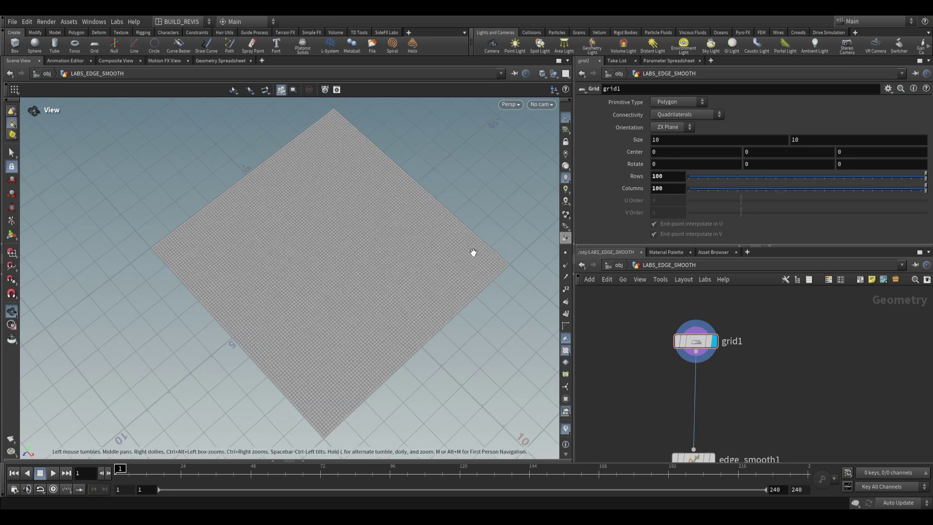
scroll(321, 250, up, 4)
Insert a Labs Random Selection node between the grid and the edge smooth node, with a Ratio of 0.449
key(Tab)
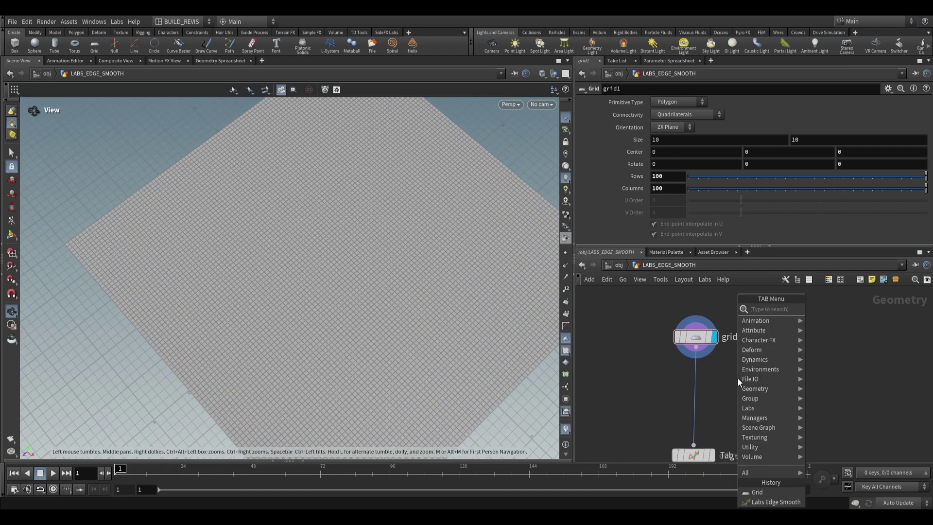
text(labs rand)
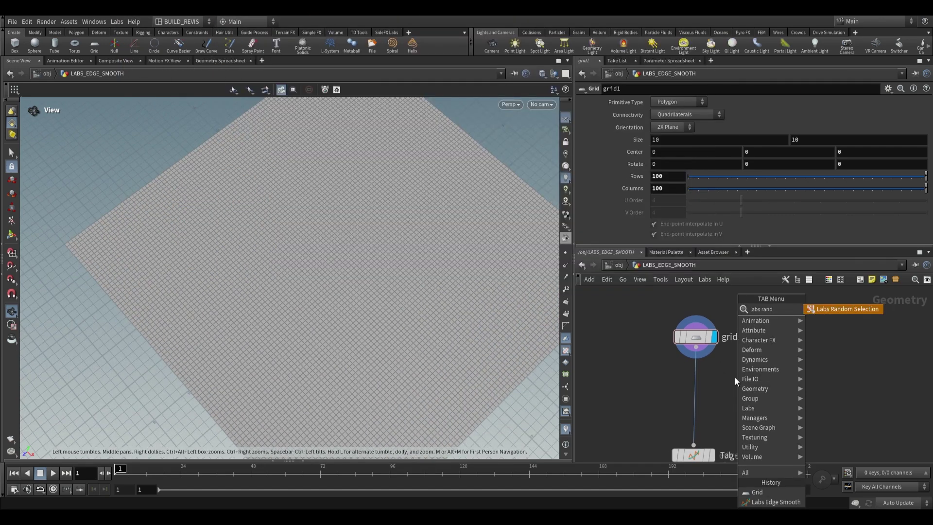
click(823, 311)
drag(695, 138, 742, 140)
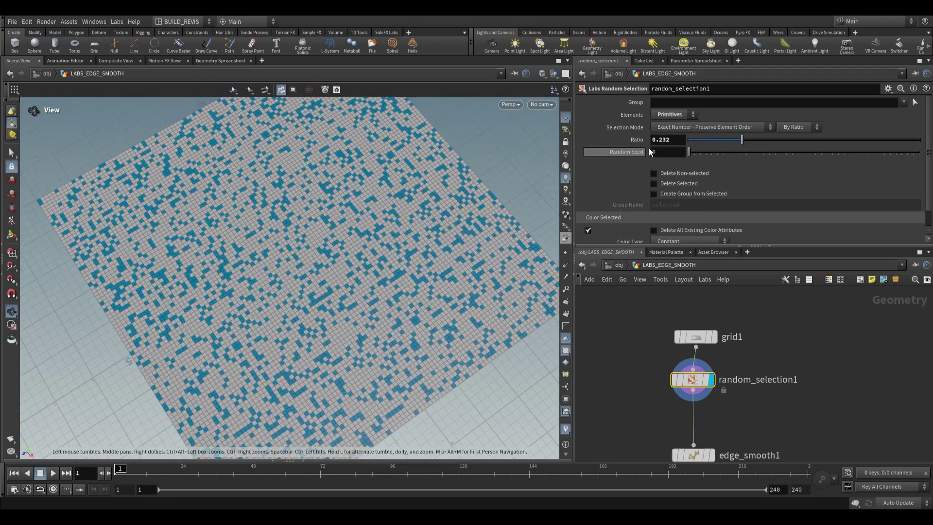
mouse_move(810, 140)
mouse_down()
mouse_move(842, 140)
mouse_move(741, 139)
mouse_move(792, 139)
mouse_up()
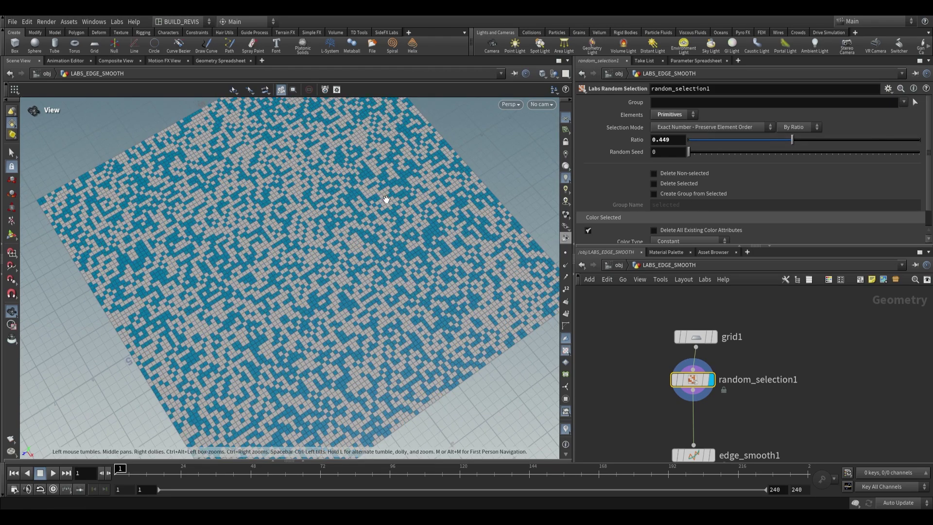
Set the random selection to Periodic - Random Intervals with Select Min 1, Select Max 3, Skip Min 2, Skip Max 3, and delete the selected primitives
drag(385, 198, 334, 235)
right_drag(327, 199, 340, 252)
click(670, 124)
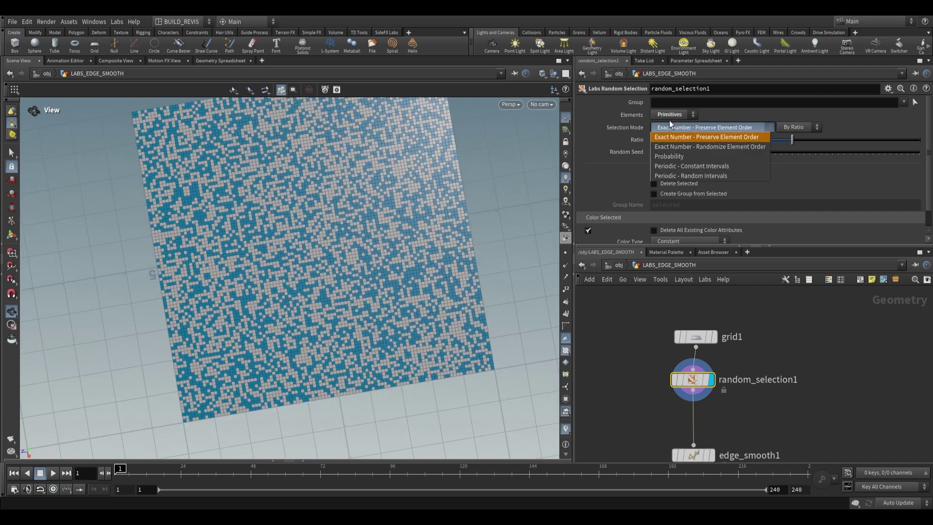
click(696, 176)
drag(517, 235, 342, 234)
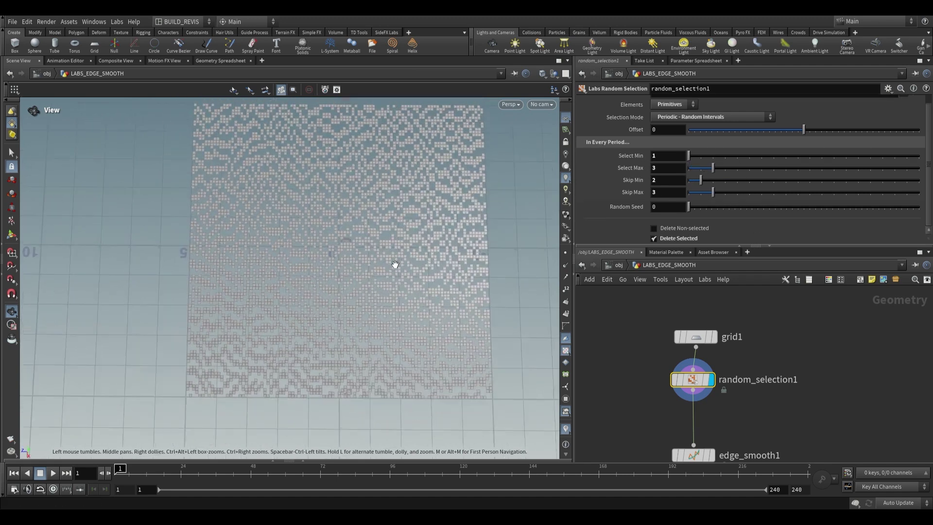
drag(396, 263, 549, 229)
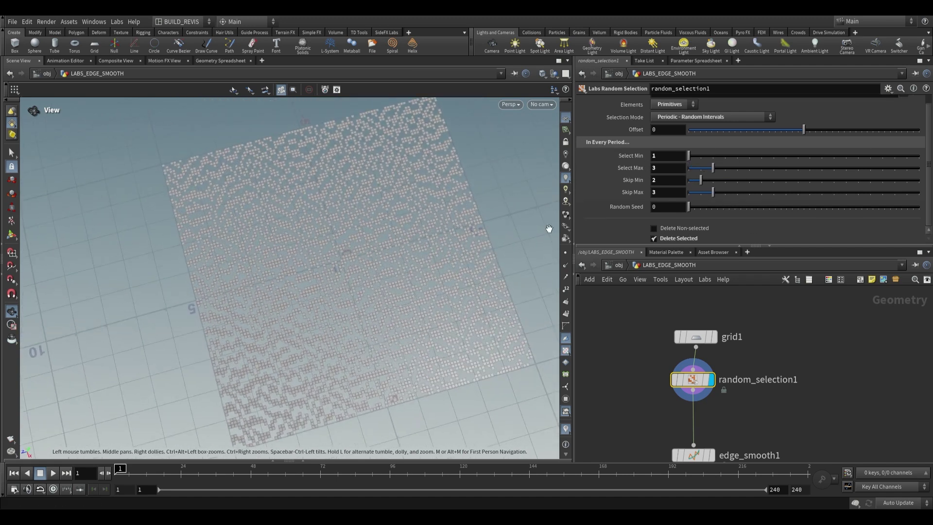
Display the edge smooth node with Strength 1000, Filter Quality 5, Neighbor Range 1 and Steps 24, and append a null node
middle_drag(764, 430, 746, 367)
click(695, 393)
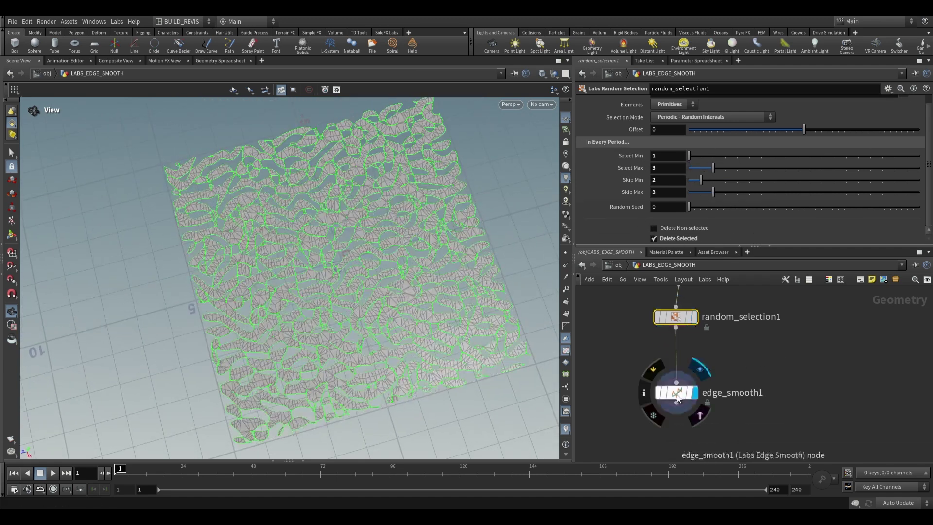
click(678, 393)
drag(378, 300, 373, 299)
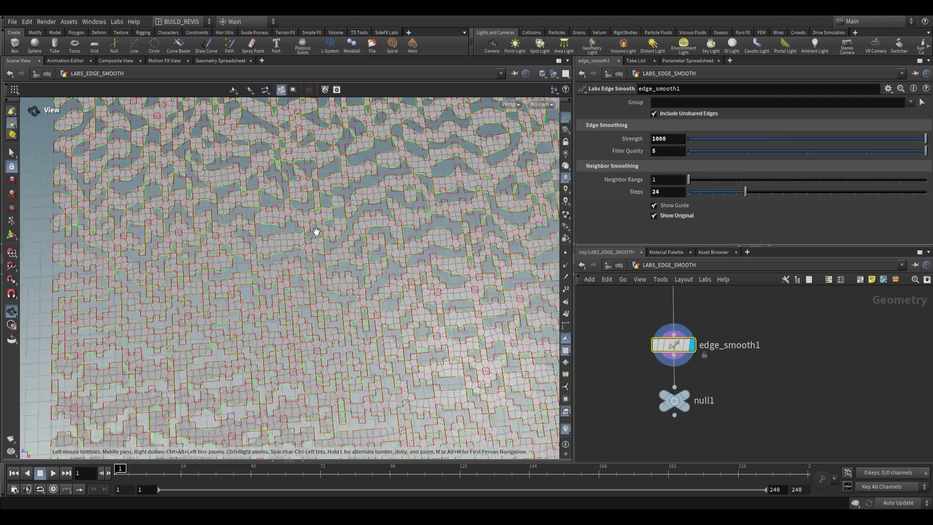
Compare the smoothed edges with the original outline up close and turn off the original overlay
scroll(280, 260, up, 8)
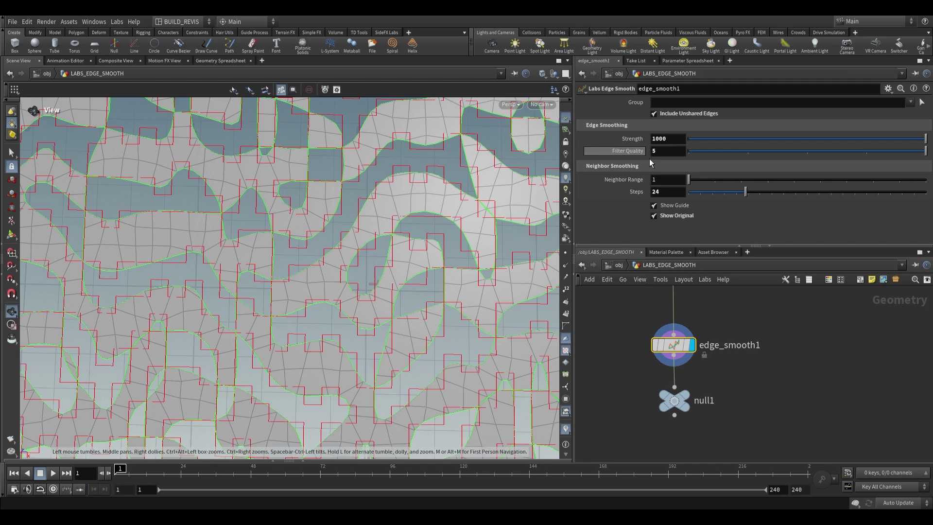
click(654, 215)
middle_drag(428, 225, 229, 266)
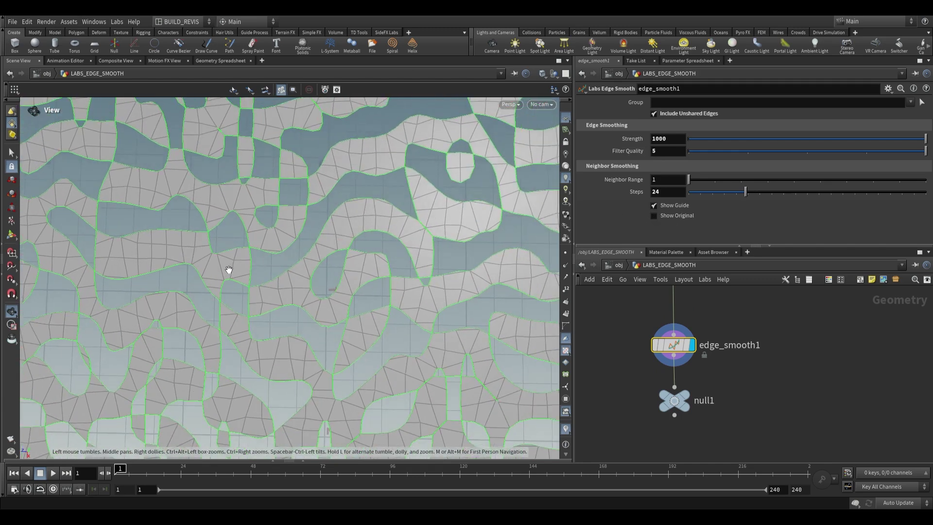
Add a Test Geometry: Rubber Toy node beside the grid chain and display the toy
click(745, 337)
key(h)
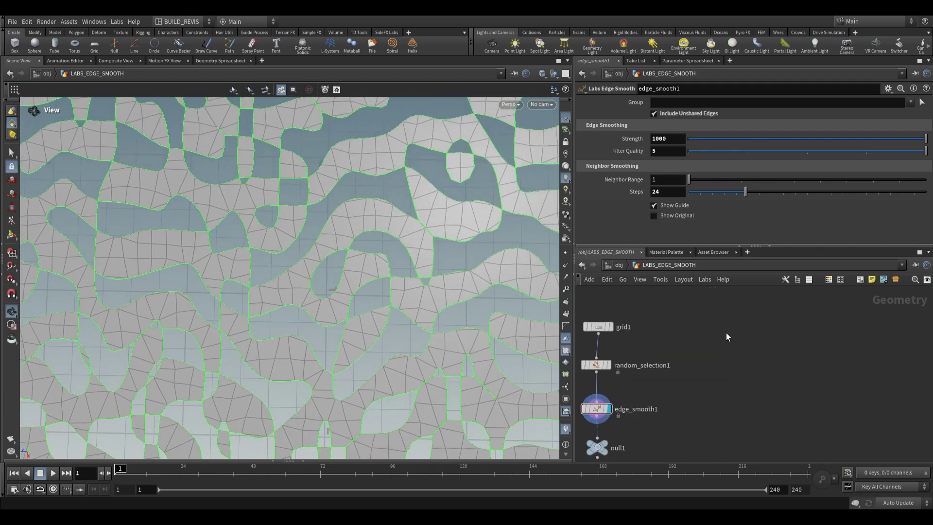
key(Tab)
text(rub)
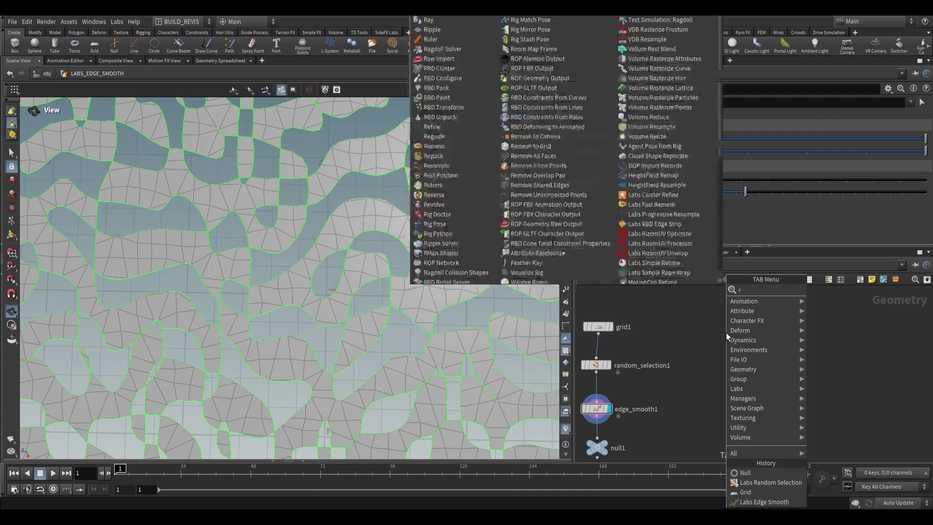
key(Return)
click(735, 331)
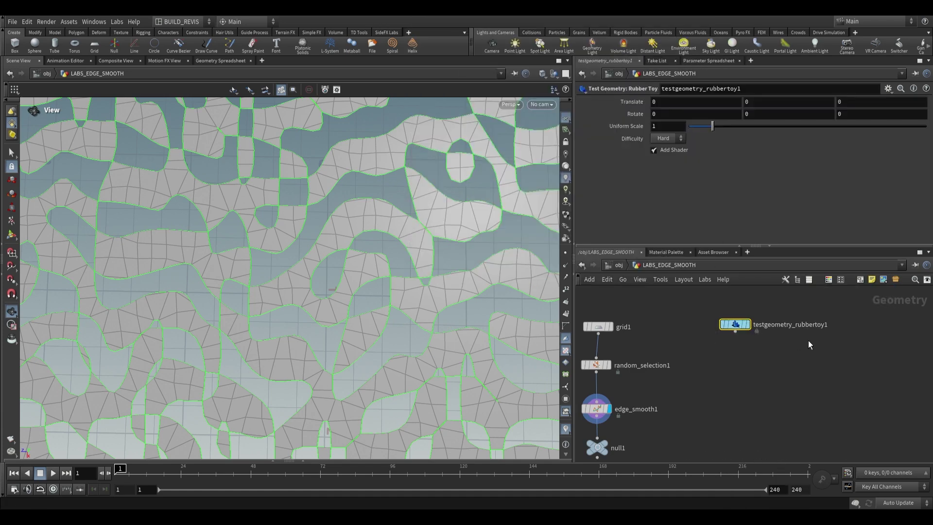
click(746, 324)
drag(736, 325, 748, 332)
drag(349, 233, 292, 160)
Append a Remesh node to the rubber toy and set its Target Size to 0.02
key(Tab)
text(remes)
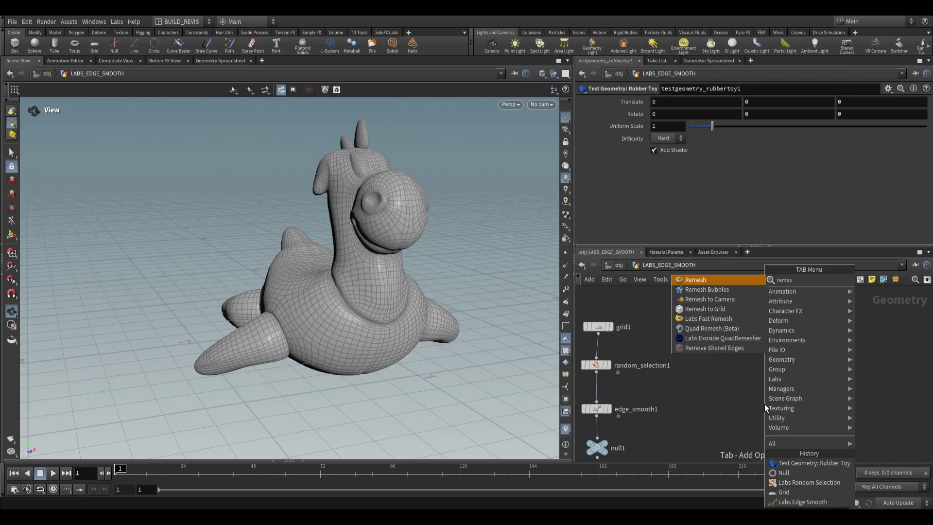
key(Return)
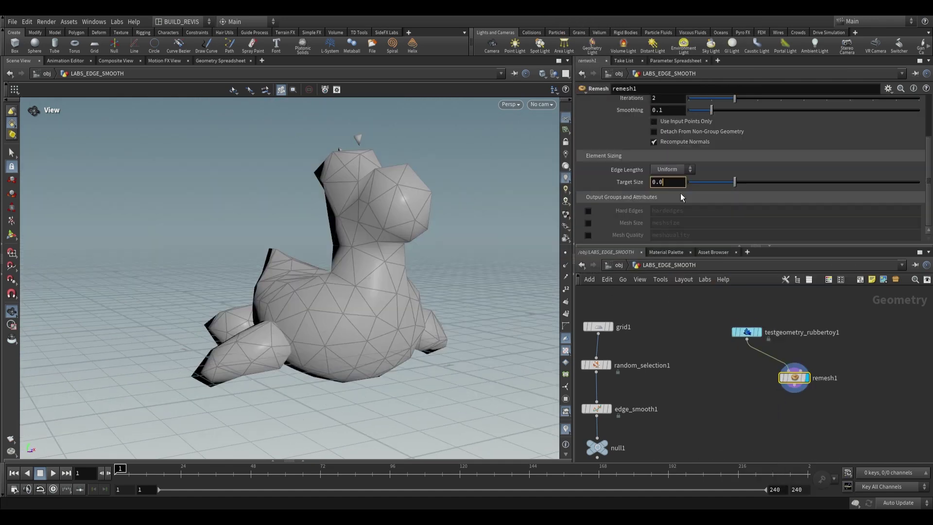
text(2)
key(Return)
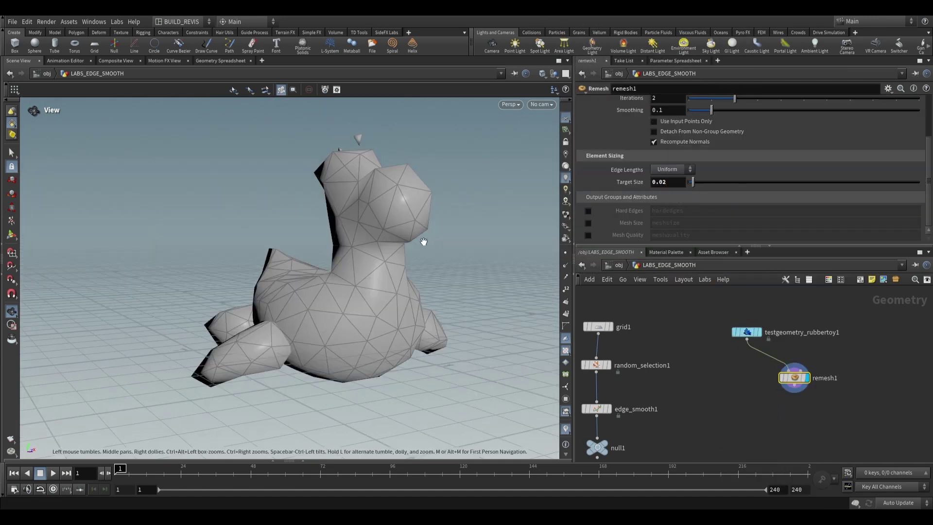
drag(423, 244, 359, 237)
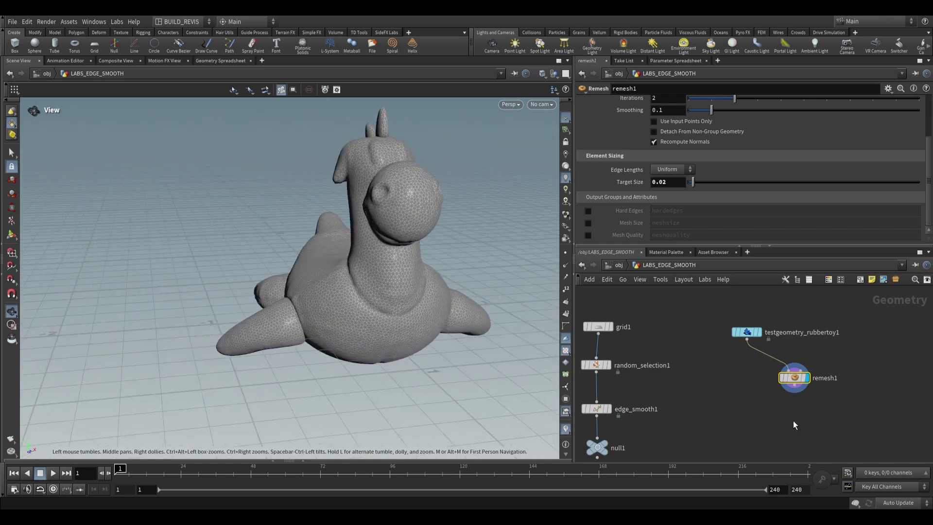
Append a Cluster node after the remesh and visualize its cluster point attribute on the toy
key(Tab)
text(clust)
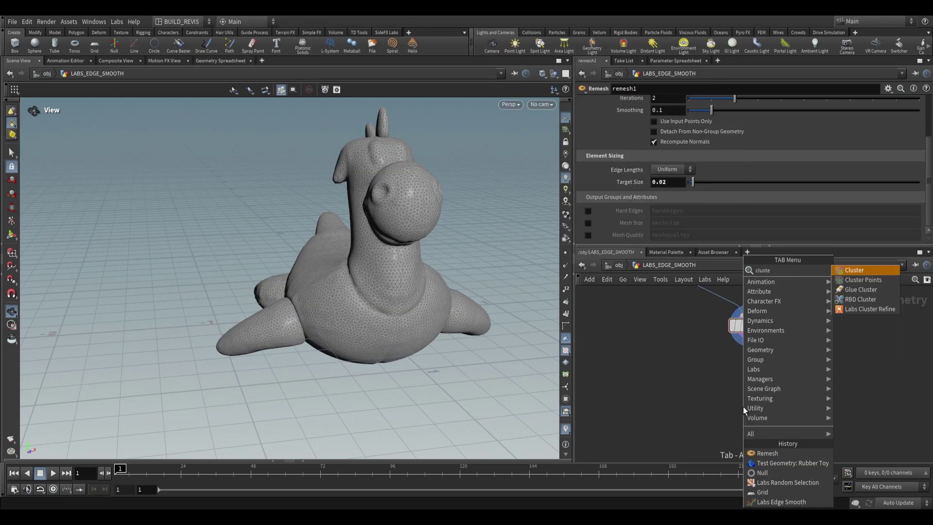
key(Return)
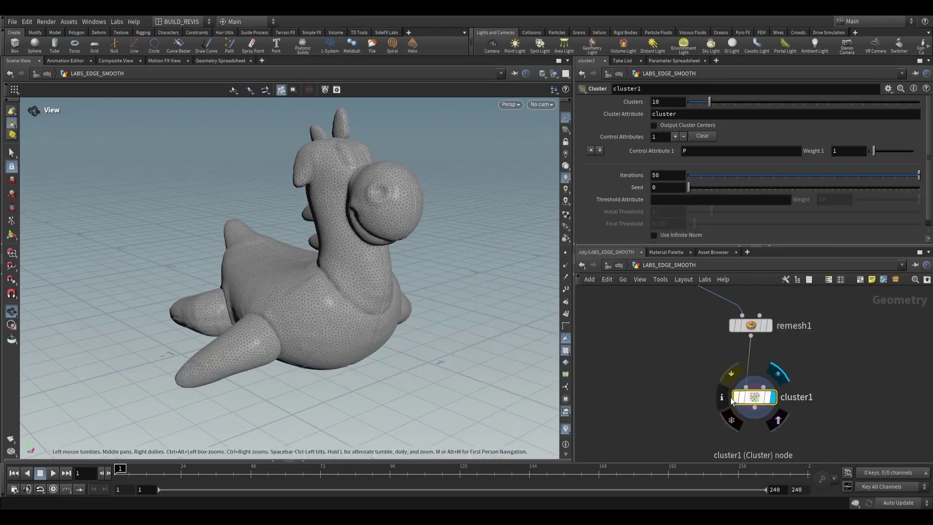
click(727, 398)
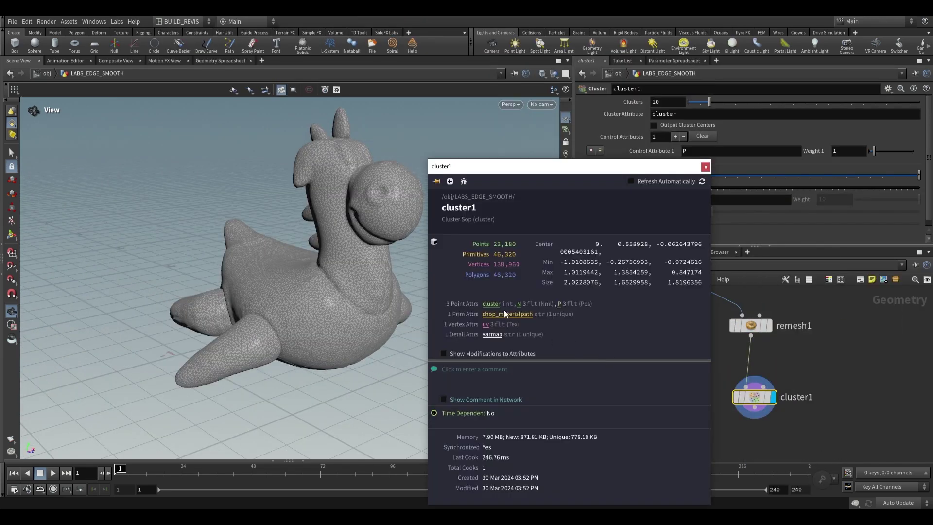
click(491, 304)
click(705, 167)
drag(318, 179, 340, 192)
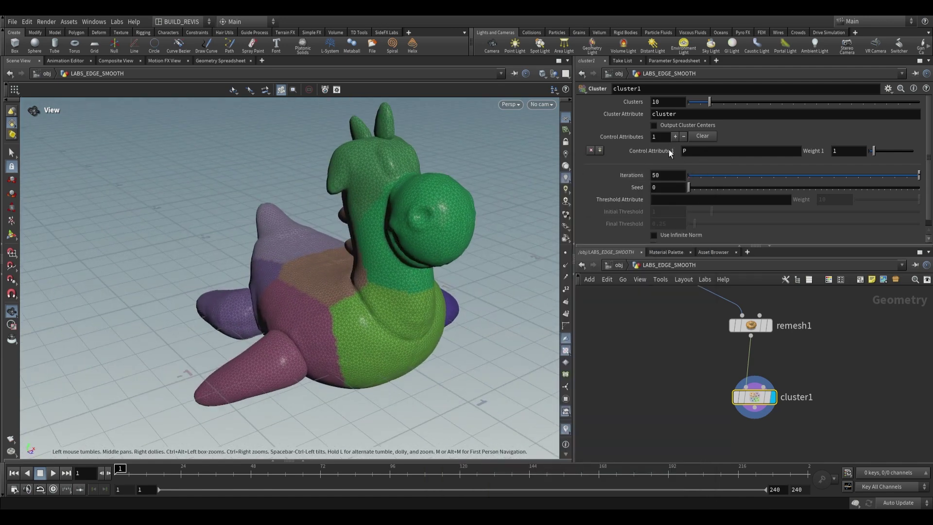
Set the Cluster node's Control Attribute 1 to N and inspect the normal-based clusters on the toy
click(710, 151)
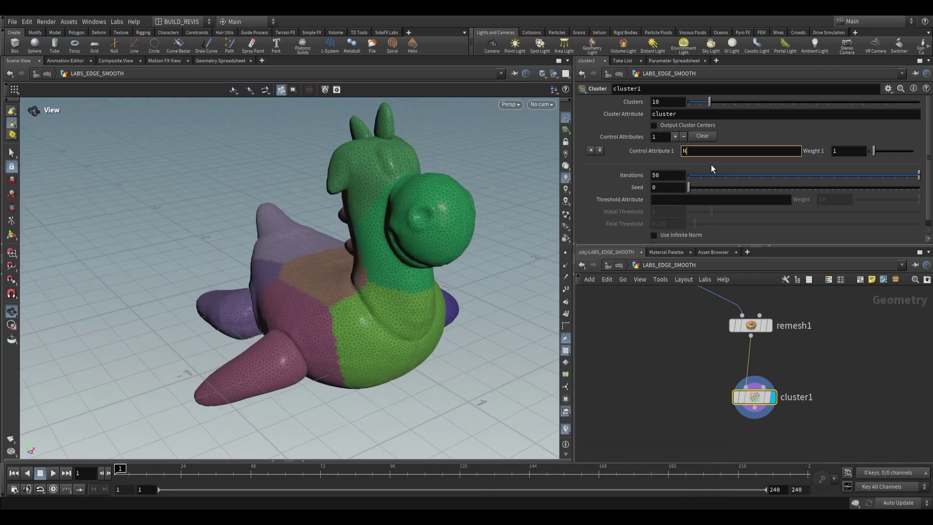
text(N)
key(Return)
drag(355, 254, 407, 239)
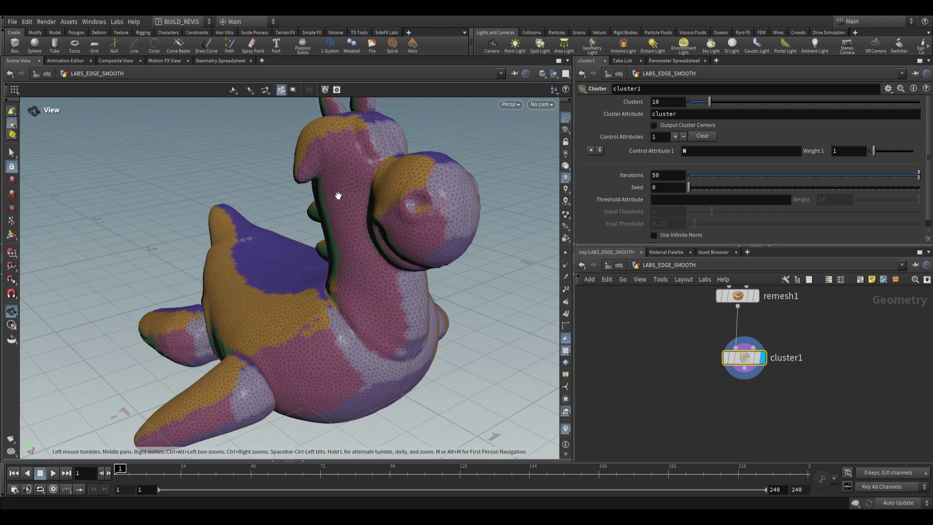
drag(365, 129, 360, 238)
Append an Attribute Promote node after the Cluster node and display it
click(790, 416)
middle_drag(789, 416, 797, 413)
key(Tab)
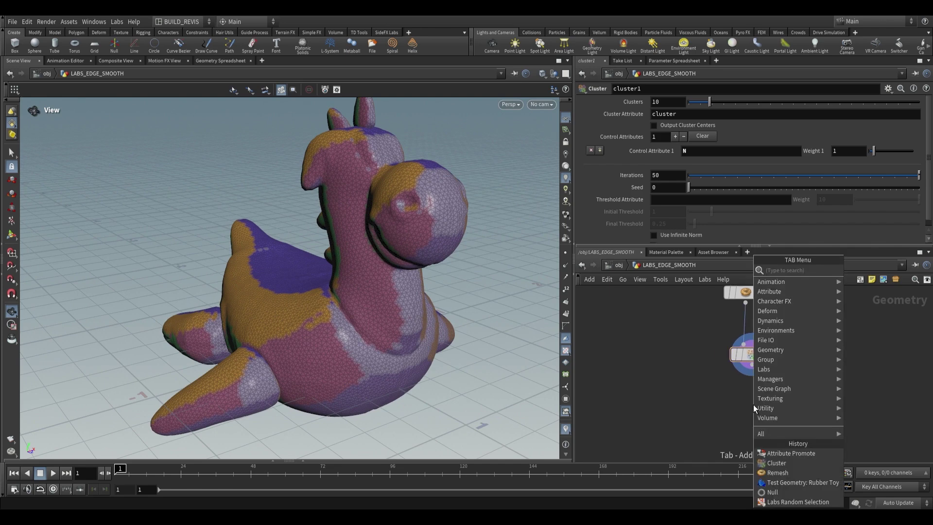
text(prom)
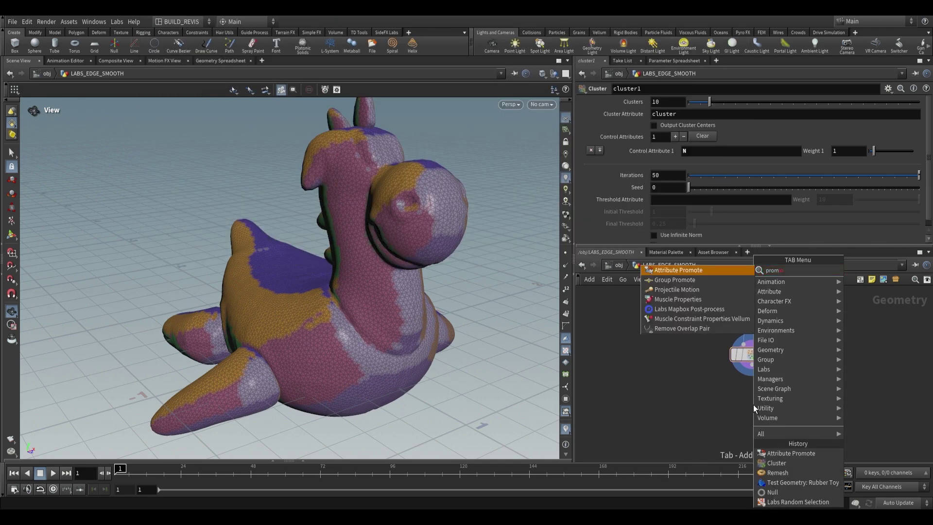
key(Return)
click(753, 404)
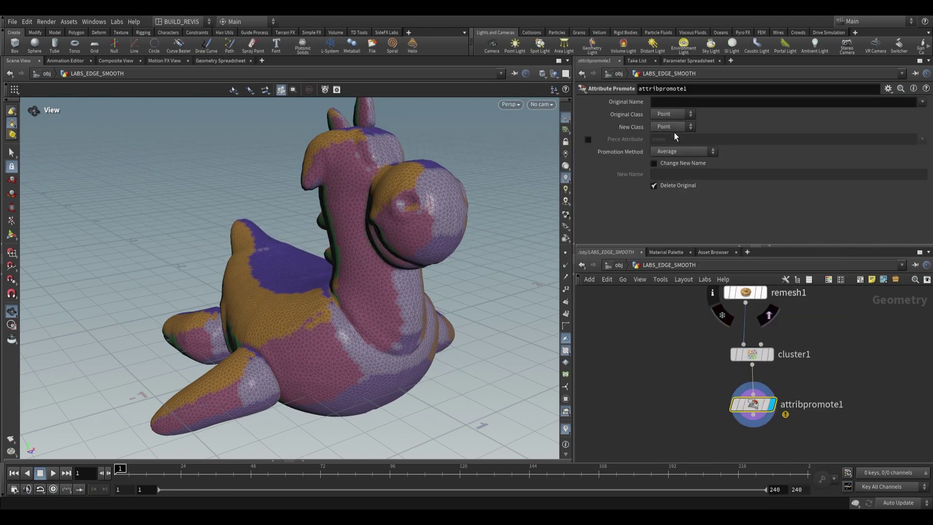
Promote the cluster attribute from Point to Primitive class with the Minimum promotion method
click(671, 145)
click(669, 102)
text(cluster)
key(Return)
drag(313, 293, 355, 280)
click(668, 152)
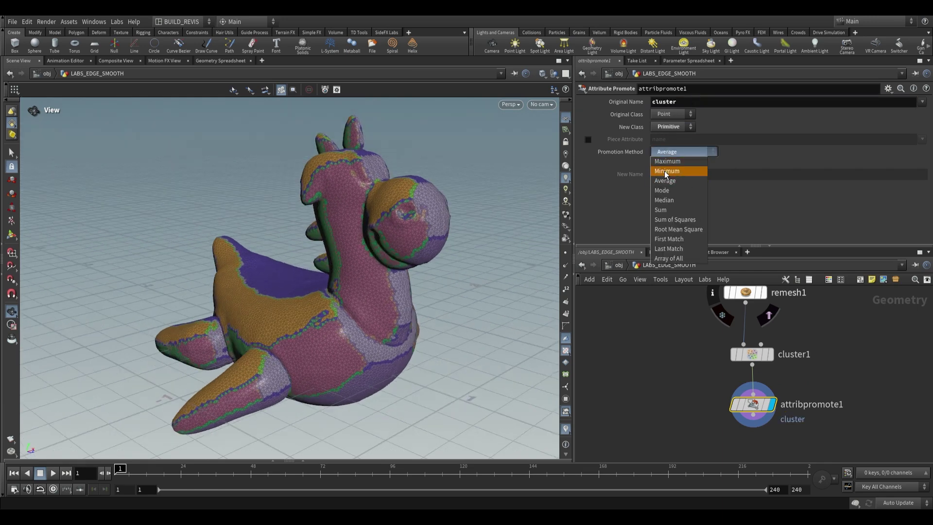
click(666, 170)
mouse_move(333, 317)
mouse_down()
mouse_move(325, 311)
mouse_move(333, 307)
mouse_up()
scroll(895, 389, down, 3)
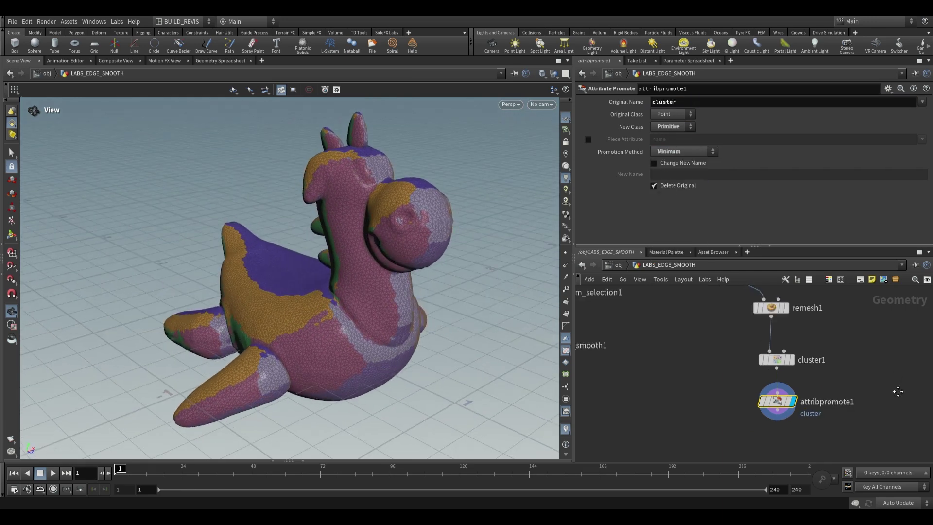
Append a Point Split node after the Attribute Promote and set its Attributes to cluster
middle_drag(898, 392, 882, 359)
key(Tab)
text(point sp)
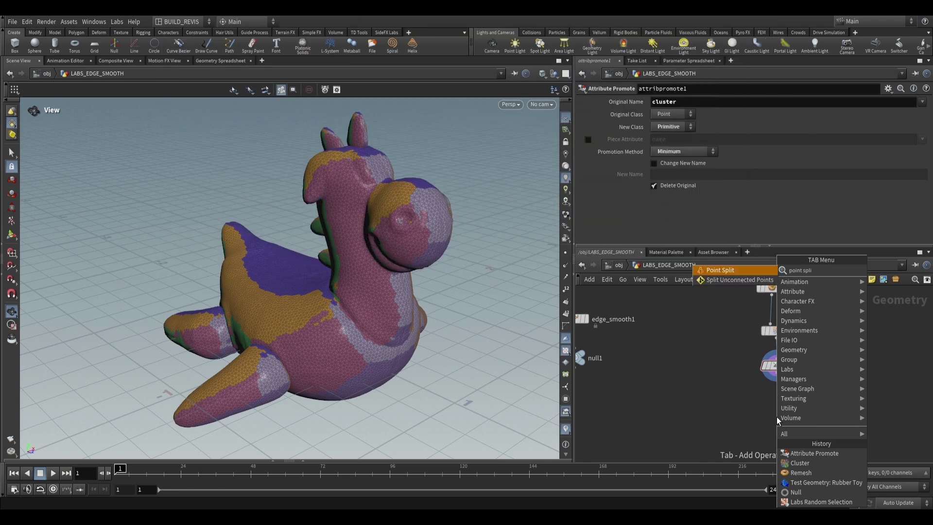
key(Return)
click(777, 415)
scroll(777, 390, up, 1)
click(589, 127)
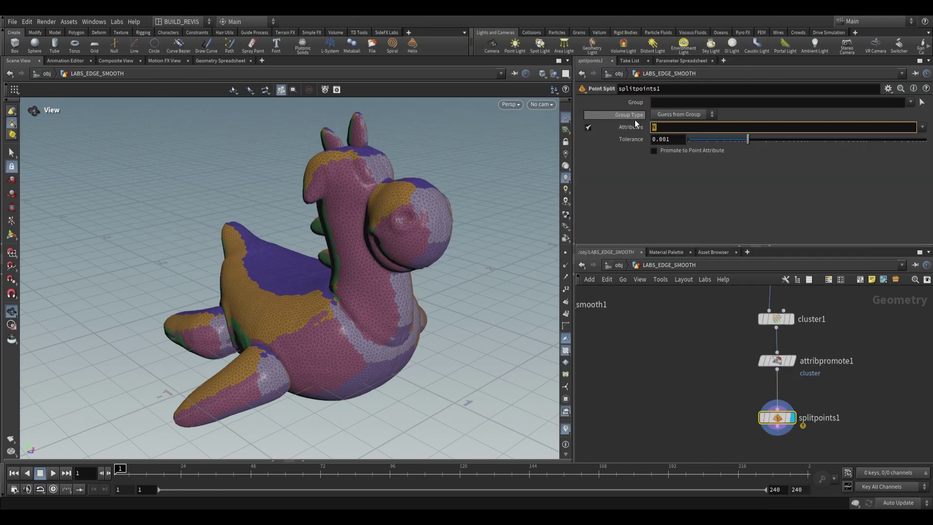
text(cluster)
key(Return)
Preview the split pieces with a temporary Exploded View node at Uniform Scale 0.13, and delete that node
middle_drag(911, 398, 876, 328)
click(795, 386)
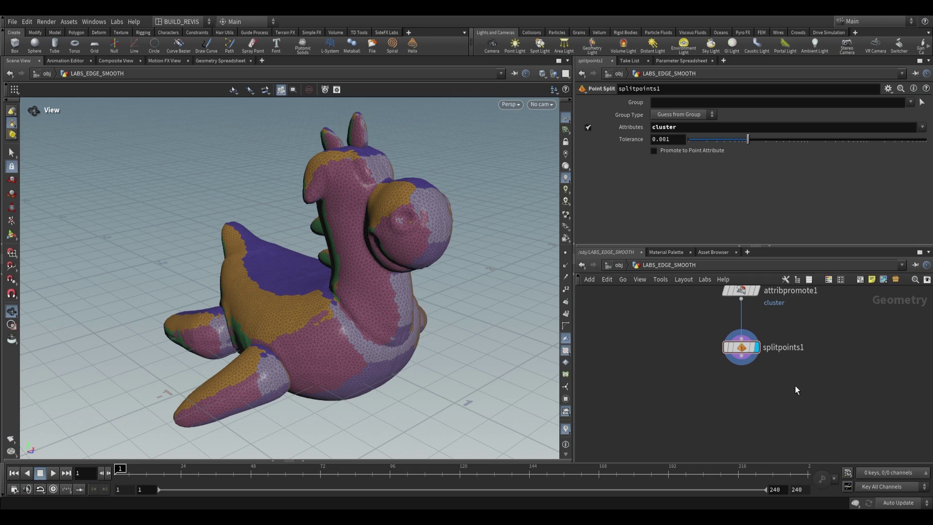
key(Tab)
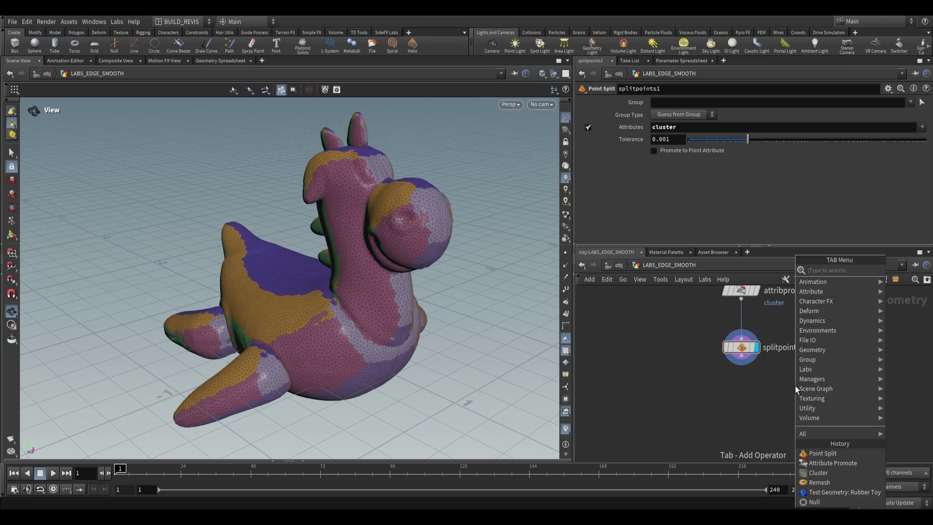
text(edge sm)
key(Return)
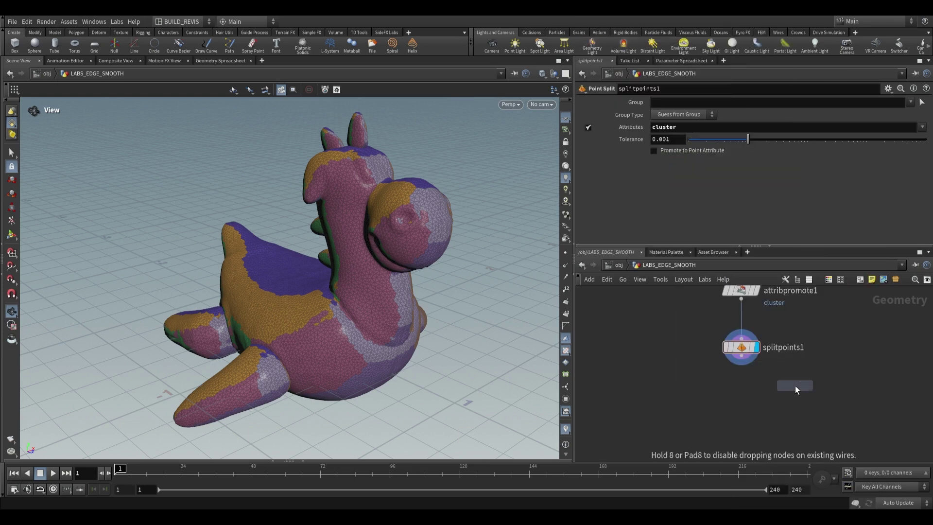
click(795, 386)
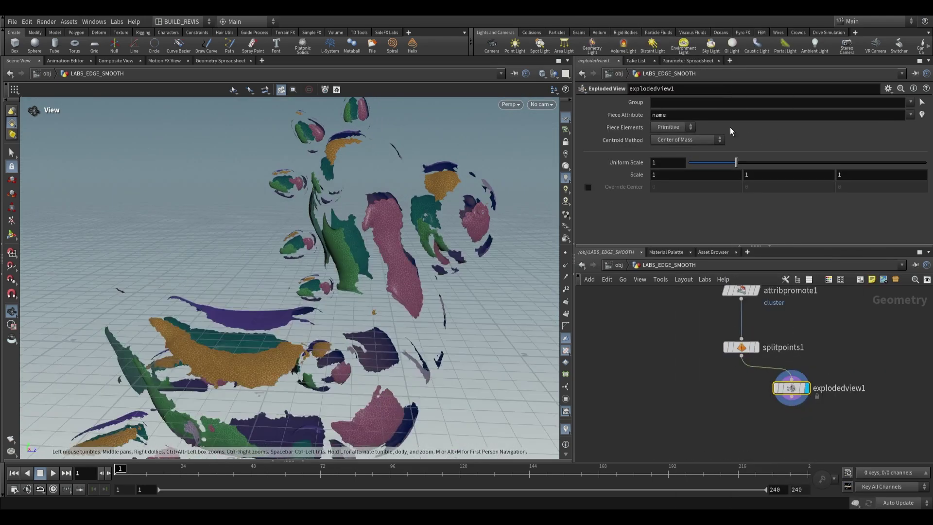
drag(737, 162, 695, 162)
scroll(330, 287, up, 5)
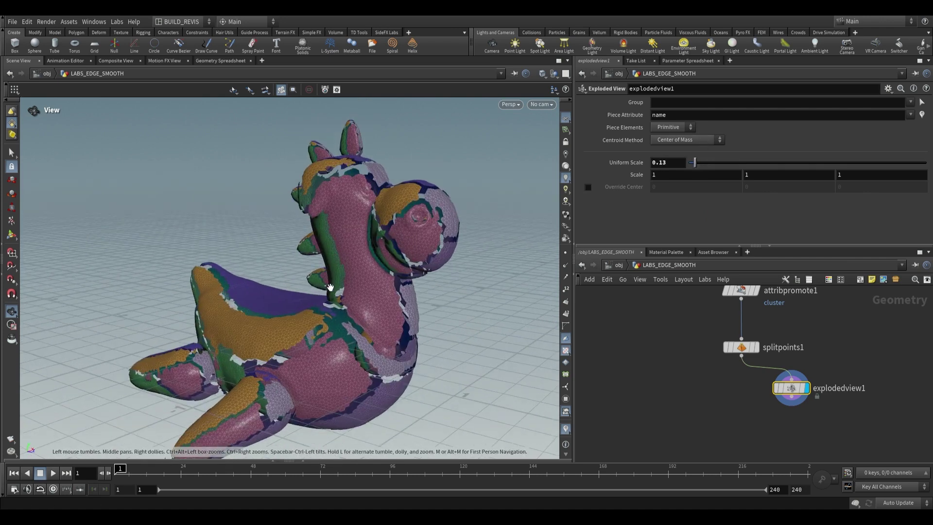
drag(331, 288, 341, 315)
key(Delete)
Add a Group Create node below the Point Split, wire it to the split output and display it
scroll(789, 414, down, 1)
key(Tab)
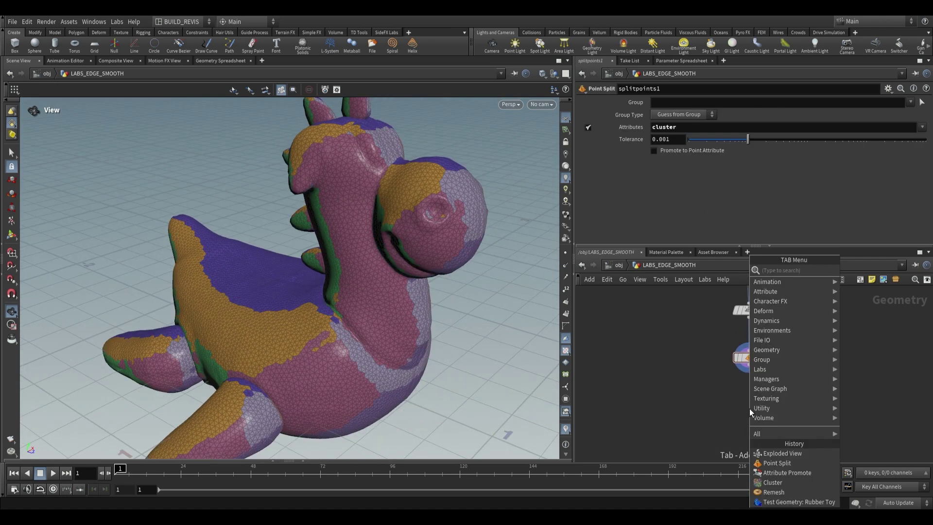
text(g)
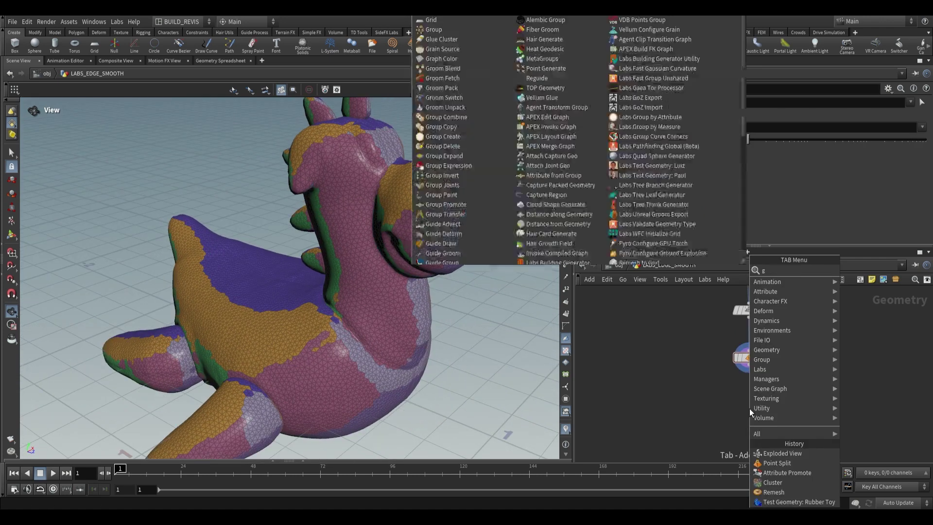
text(roup)
key(Return)
click(750, 409)
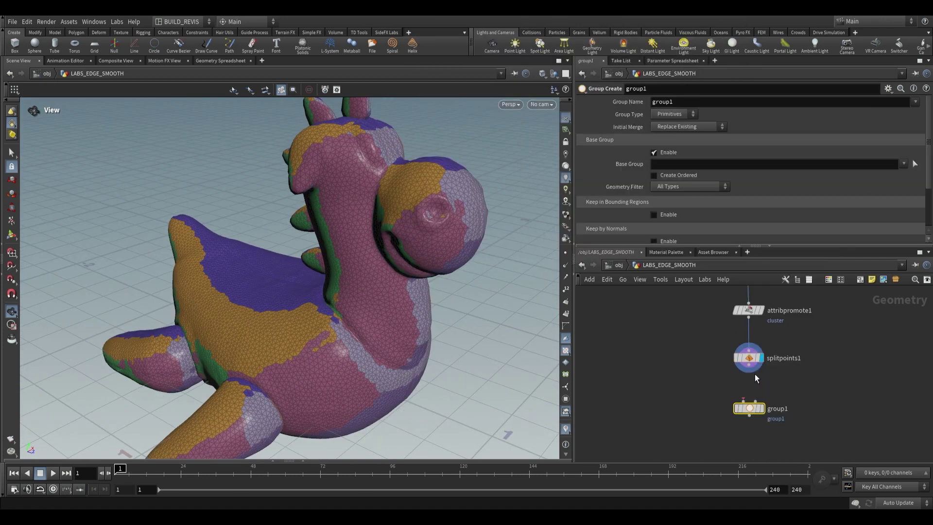
drag(754, 374, 749, 401)
click(761, 409)
Set the Group Create node's Group Type to Edges and name the group edge_grp
click(675, 113)
click(668, 142)
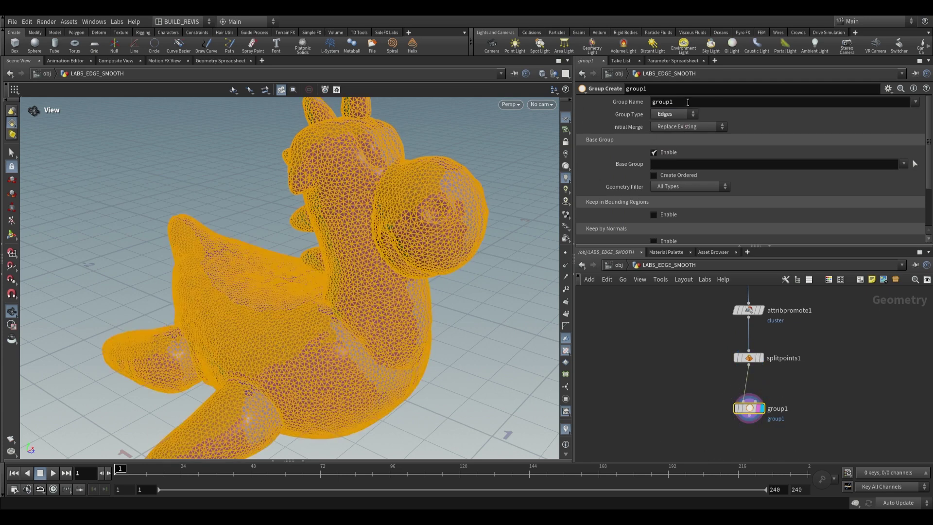
double_click(688, 102)
text(edge_grp)
key(Return)
Disable the Base Group and enable Include by Edges with Unshared Edges so edge_grp holds the cluster borders
click(655, 153)
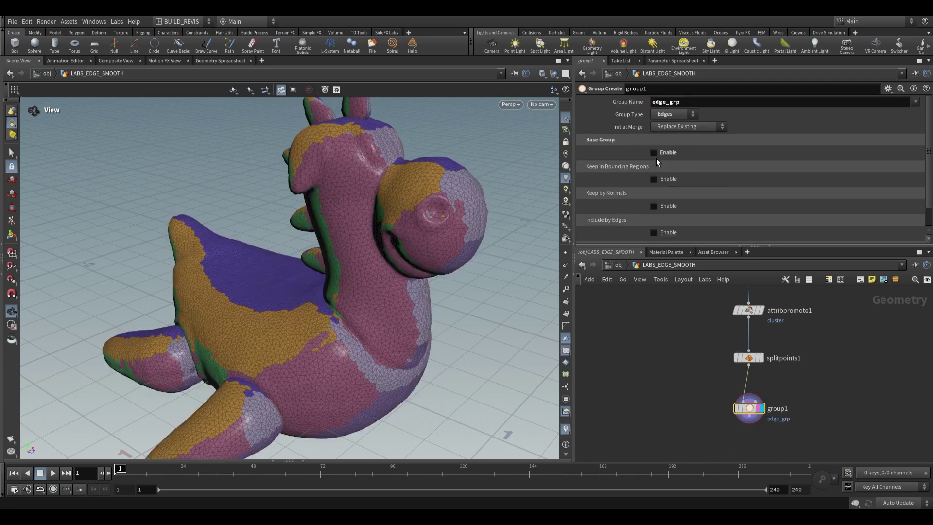
scroll(618, 187, down, 1)
click(654, 209)
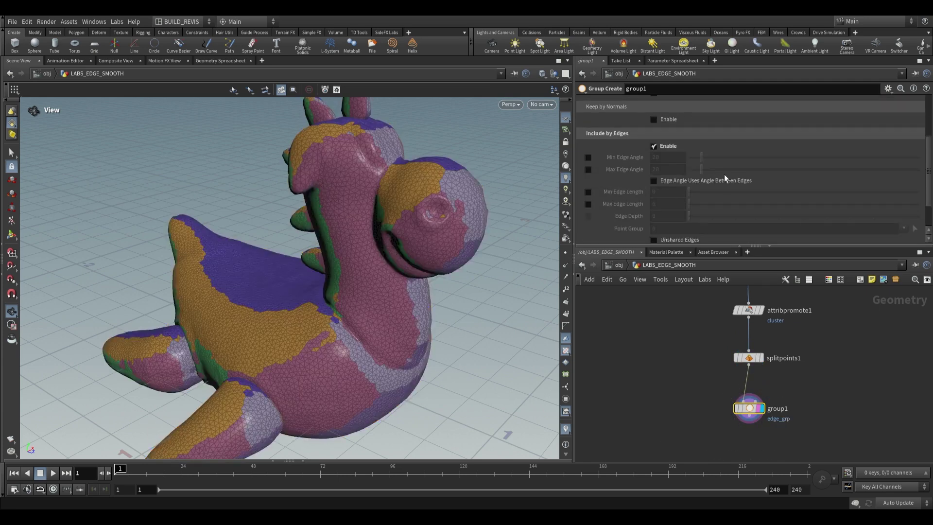
scroll(681, 204, down, 2)
click(654, 199)
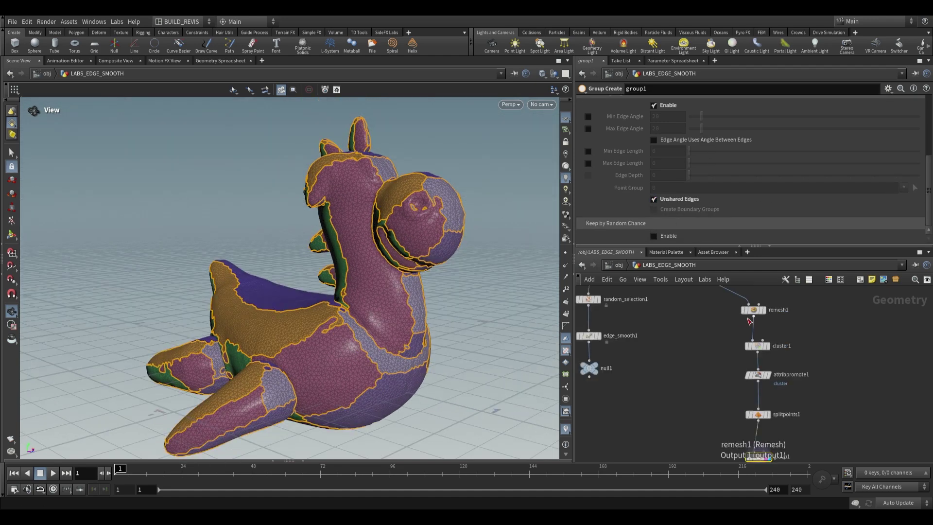
Branch a Group Transfer node from the Remesh output, with the edge group node as source, and set Edge Groups to edge_grp
click(751, 322)
scroll(714, 411, up, 3)
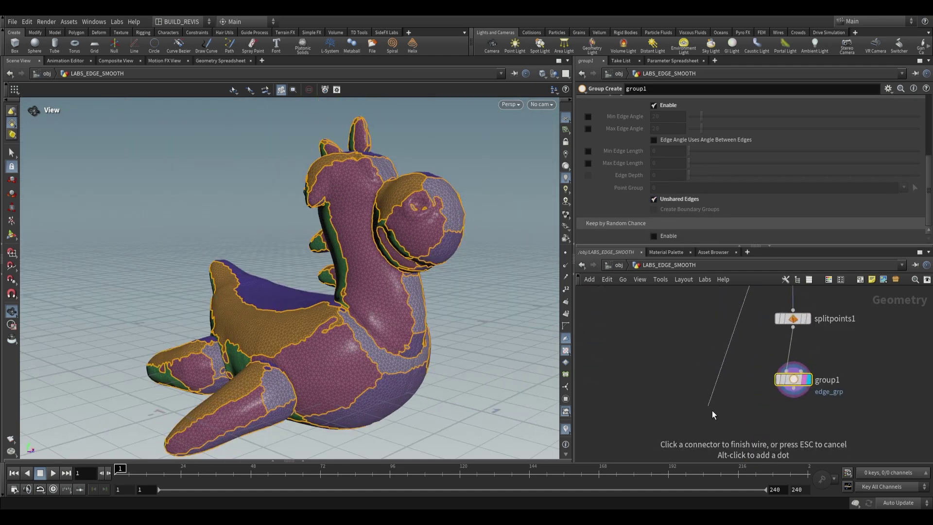
key(Tab)
text(group)
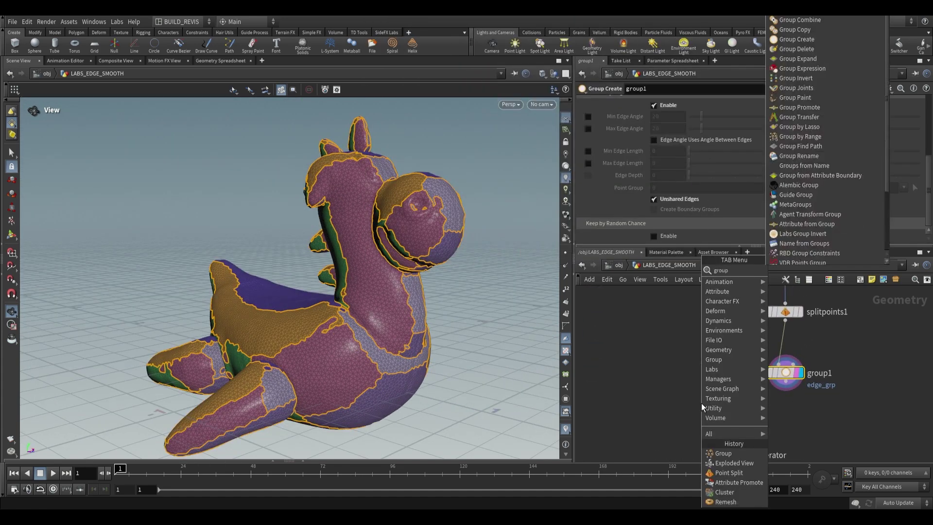
text(tra)
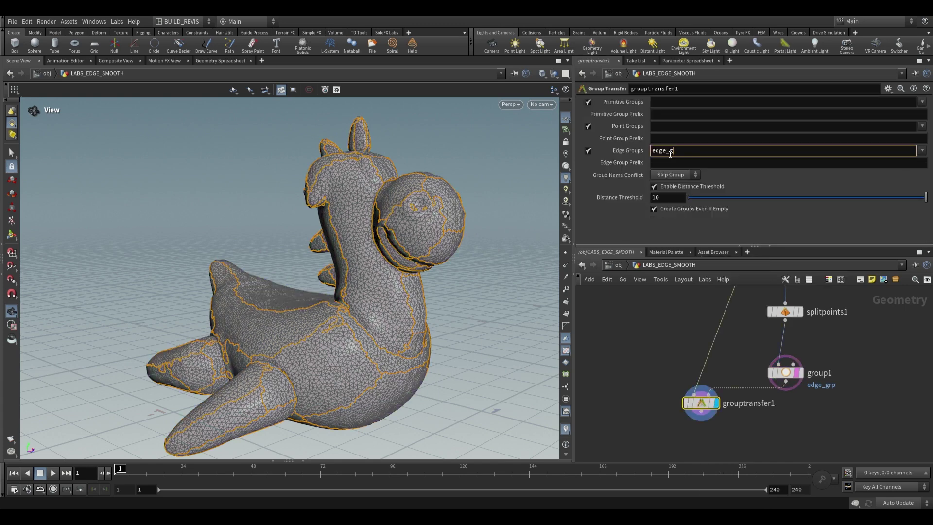
text(rp)
key(Return)
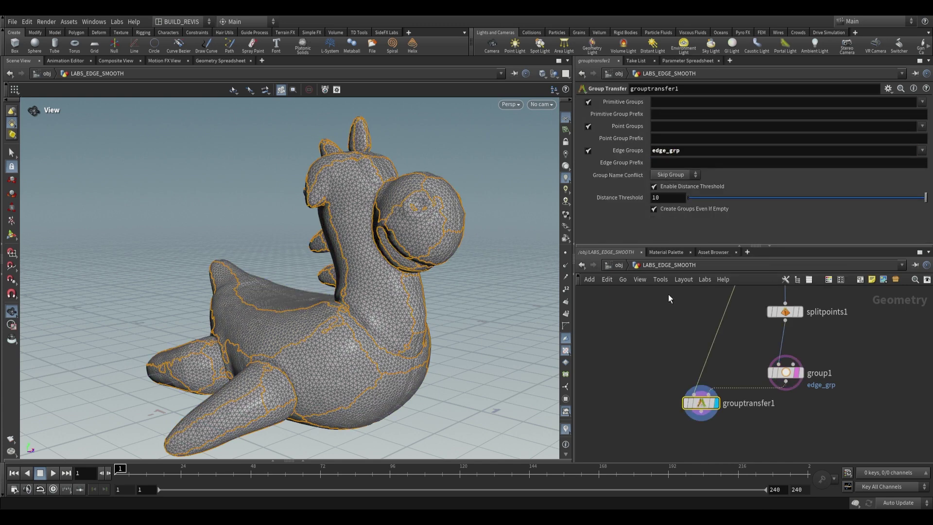
Append a Labs Edge Smooth node after the Group Transfer and set its Group to edge_grp
scroll(729, 368, down, 3)
key(Tab)
text(labs edg)
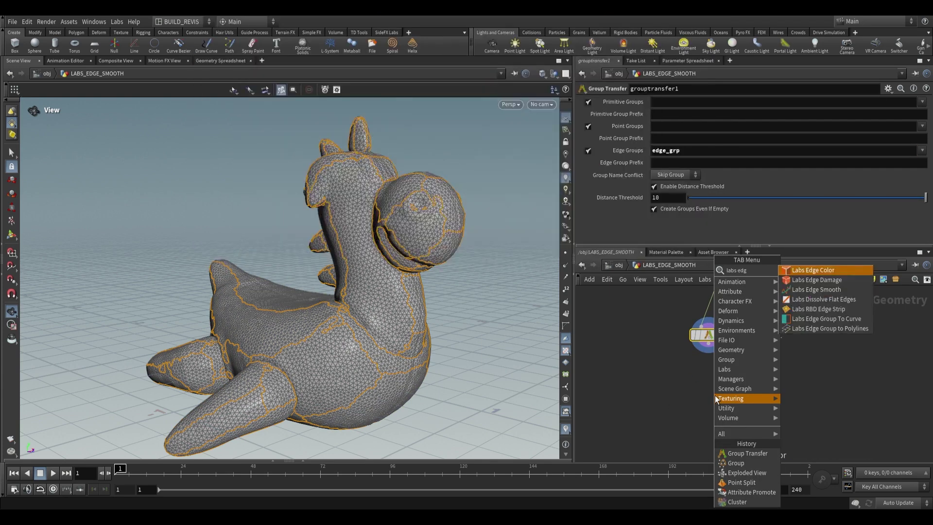
text(e)
text(sm)
key(Return)
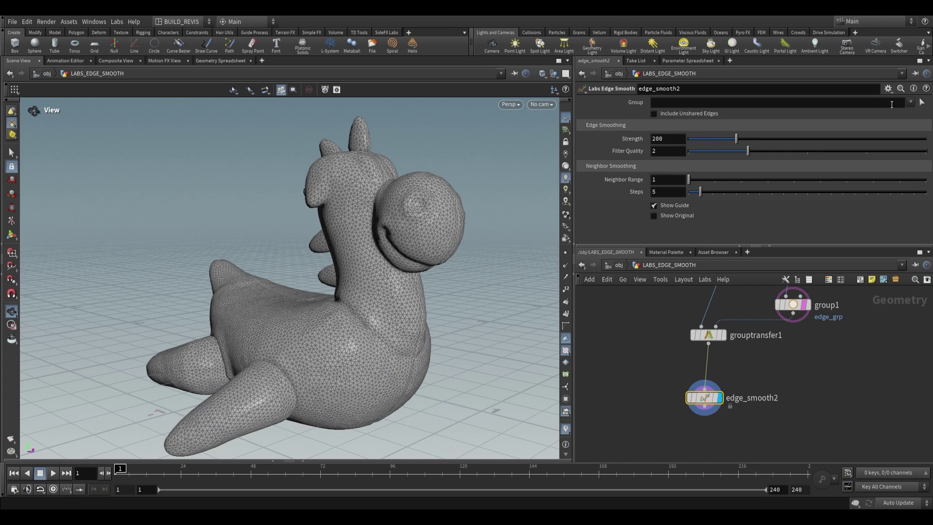
click(910, 102)
click(870, 124)
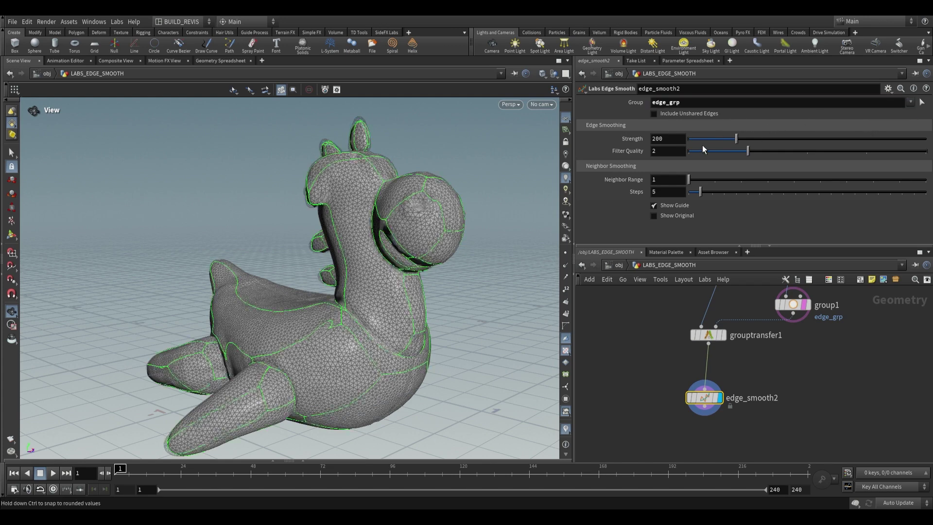
Set the edge smooth's Neighbor Range to 10 and its Steps to 150
drag(690, 180, 926, 180)
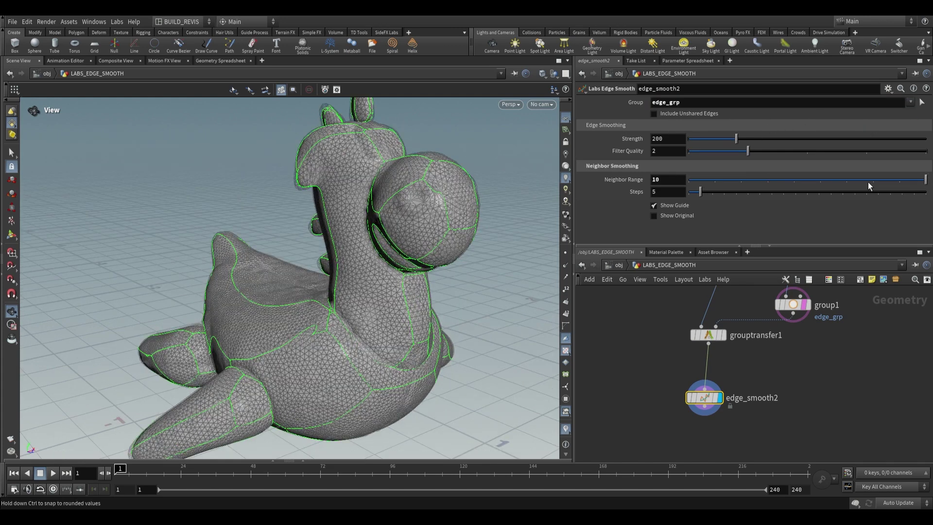
click(664, 180)
key(Tab)
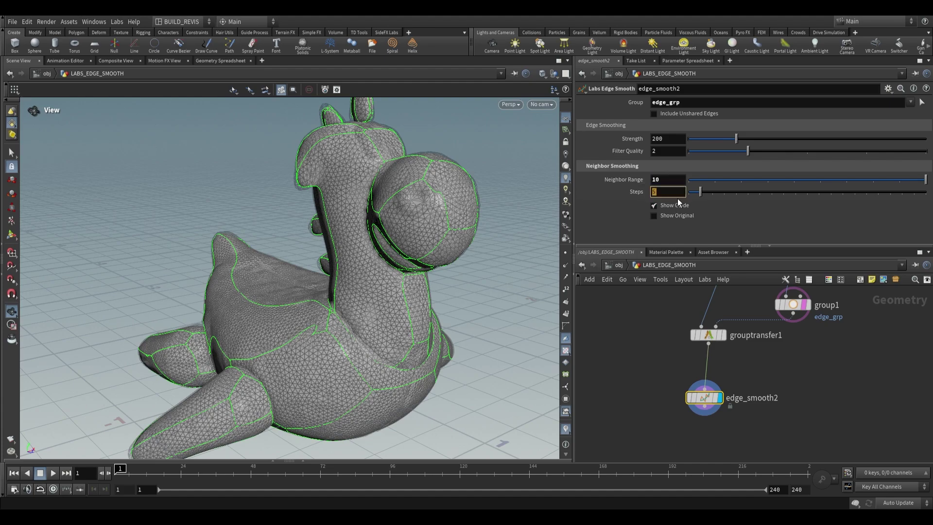
text(150)
key(Return)
Append a Normal node after the edge smooth, display it and inspect the faceted toy
drag(375, 215, 394, 220)
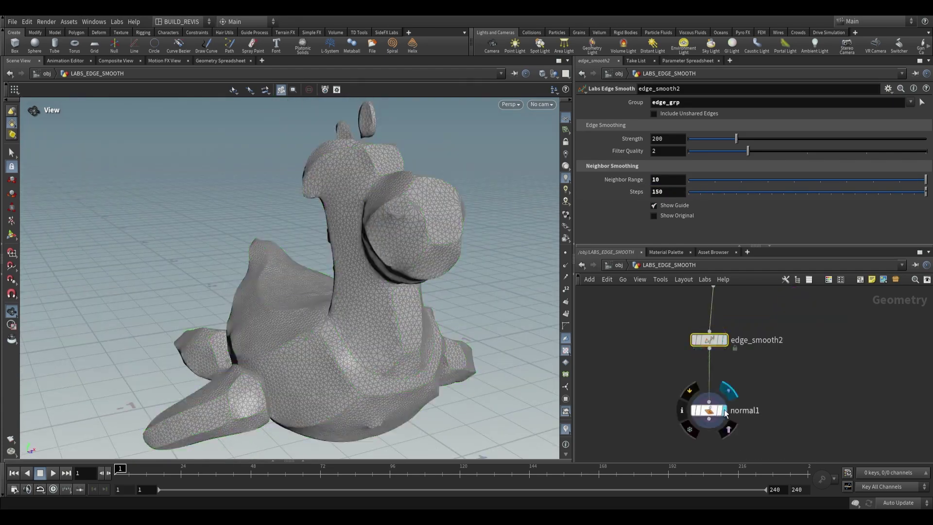
click(709, 411)
drag(393, 293, 302, 273)
Insert a PolyReduce node between the edge smooth and the Normal node, with Percent To Keep at 30
key(Tab)
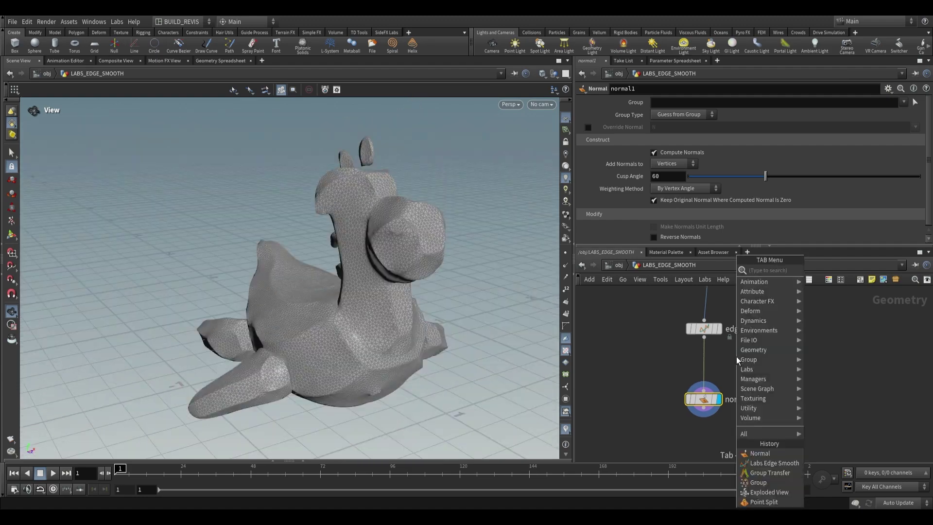
text(polyred)
key(Return)
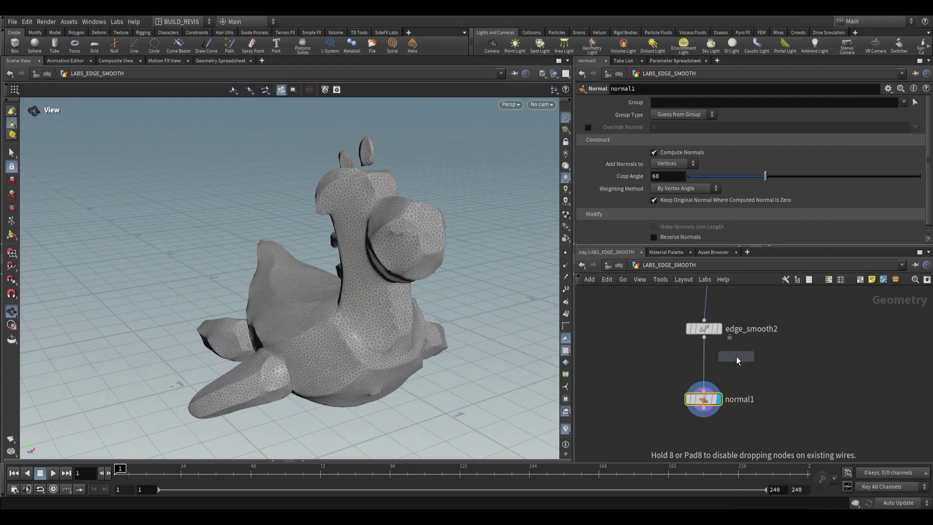
click(705, 364)
drag(356, 312, 347, 286)
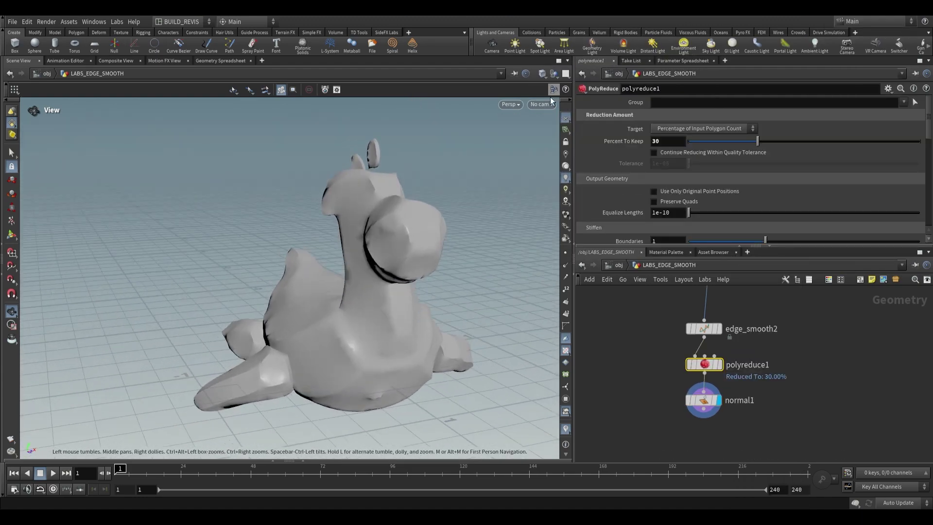
key(Tab)
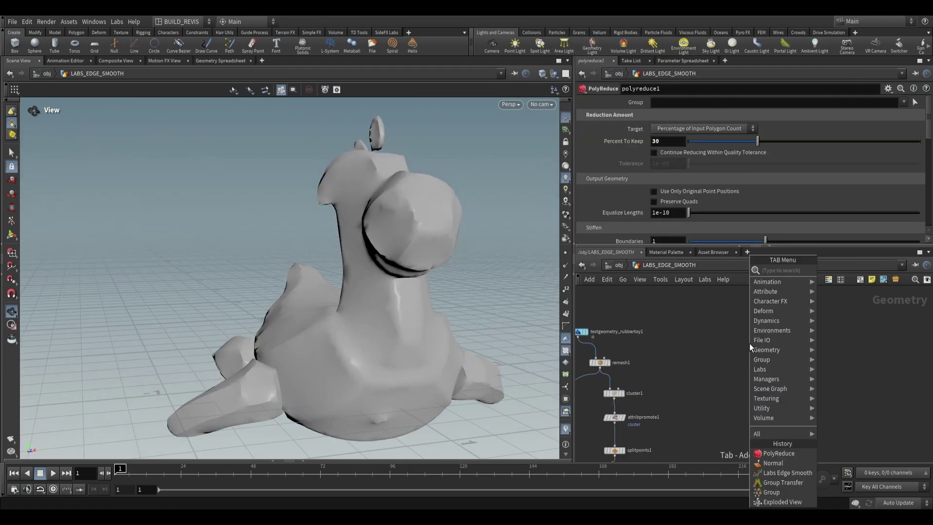
text(gri)
key(Return)
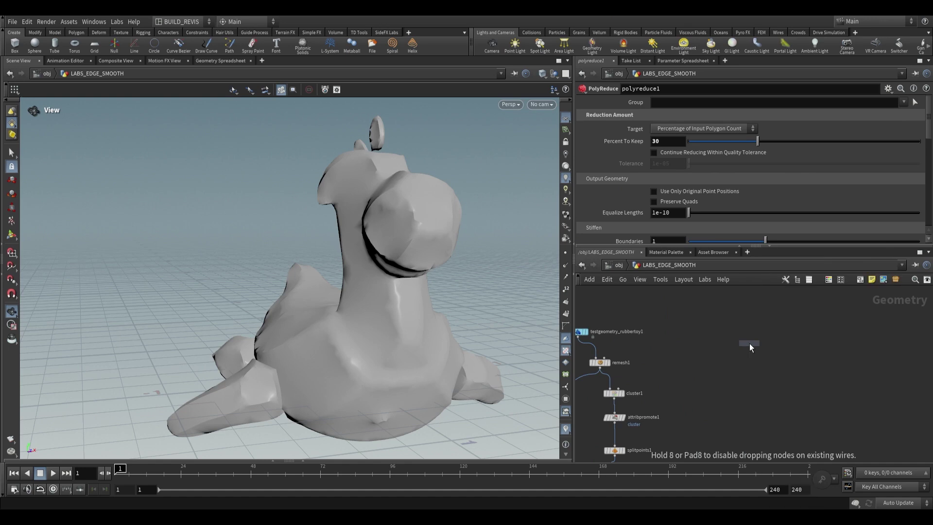
click(748, 338)
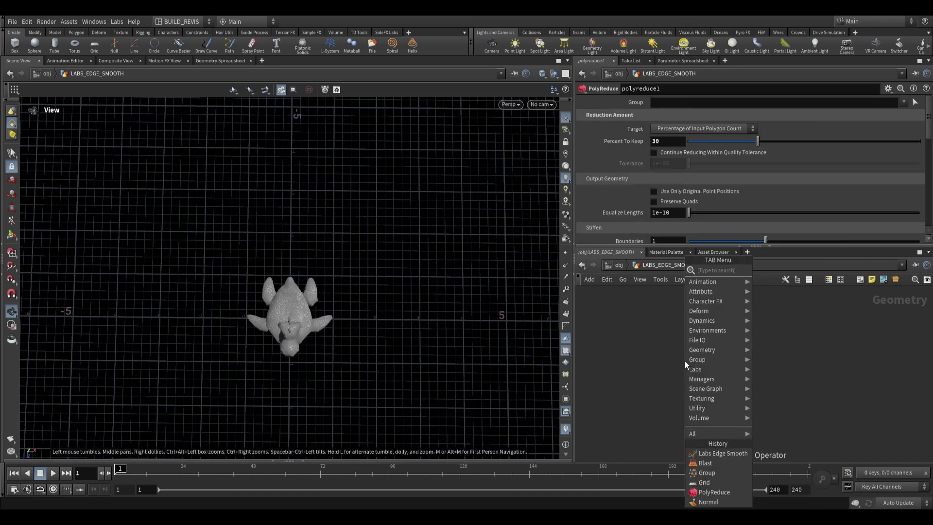
Add a new Grid node in an empty area of the network with 300 rows and 300 columns
key(Escape)
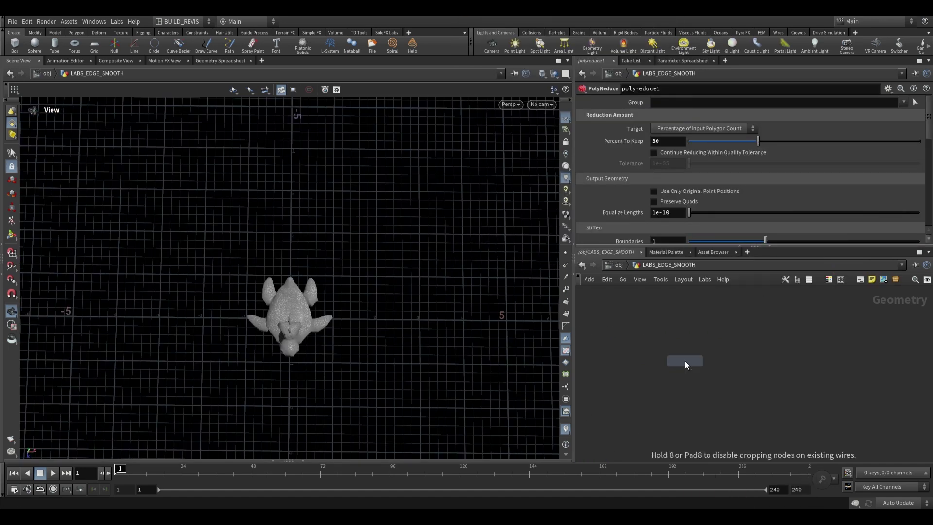
click(725, 326)
click(669, 176)
text(300)
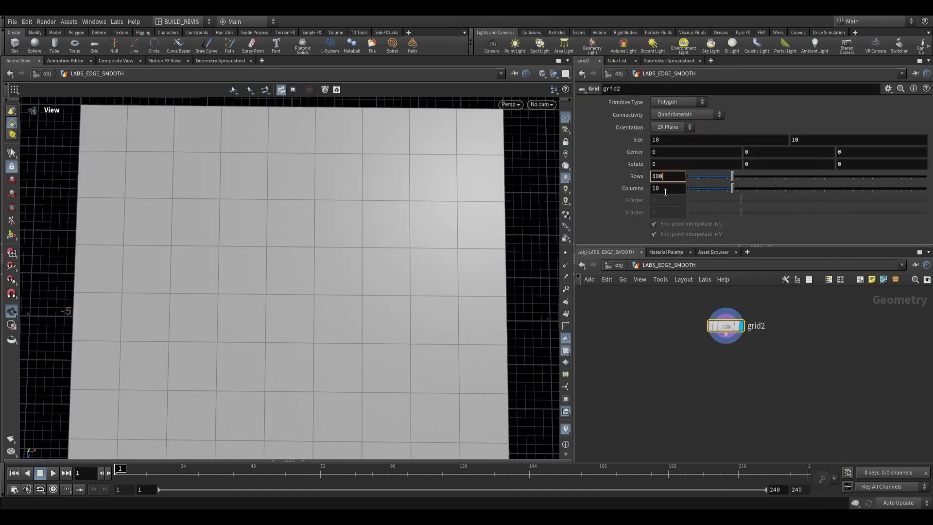
key(Tab)
text(300)
key(Return)
Append a Group node to the new grid and brush-select a handwritten "Mardini" with an underline as its Base Group
key(Tab)
text(group)
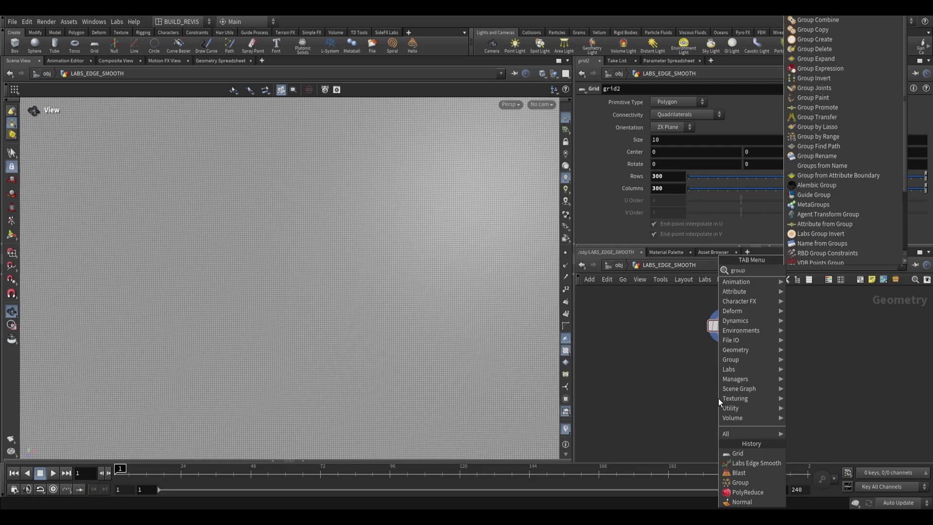
key(Return)
click(719, 398)
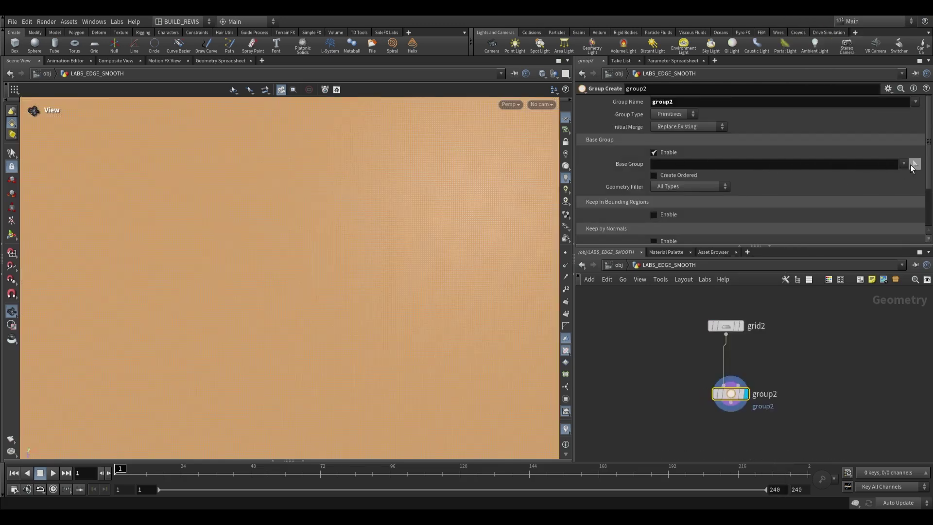
click(913, 164)
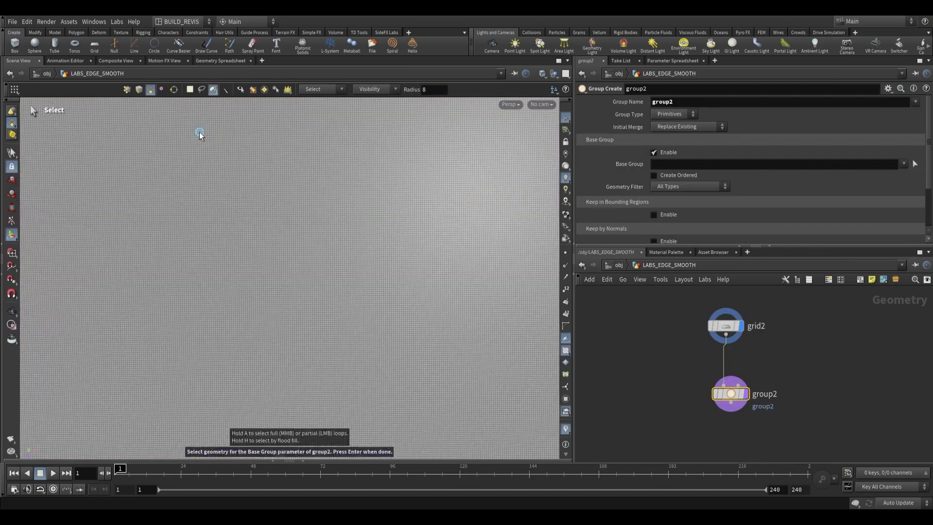
click(212, 92)
mouse_move(26, 251)
mouse_down()
mouse_move(100, 192)
mouse_move(75, 246)
mouse_move(142, 160)
mouse_move(113, 252)
mouse_move(188, 184)
mouse_move(173, 242)
mouse_move(189, 268)
mouse_up()
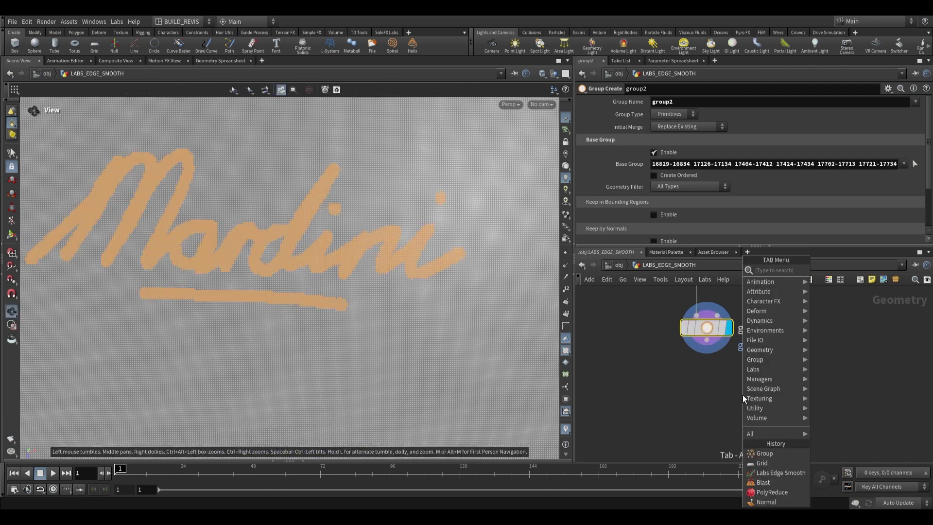
Append a Blast node after the Group node, set its Group to group2 and enable Delete Non Selected
text(blast)
key(Return)
click(697, 403)
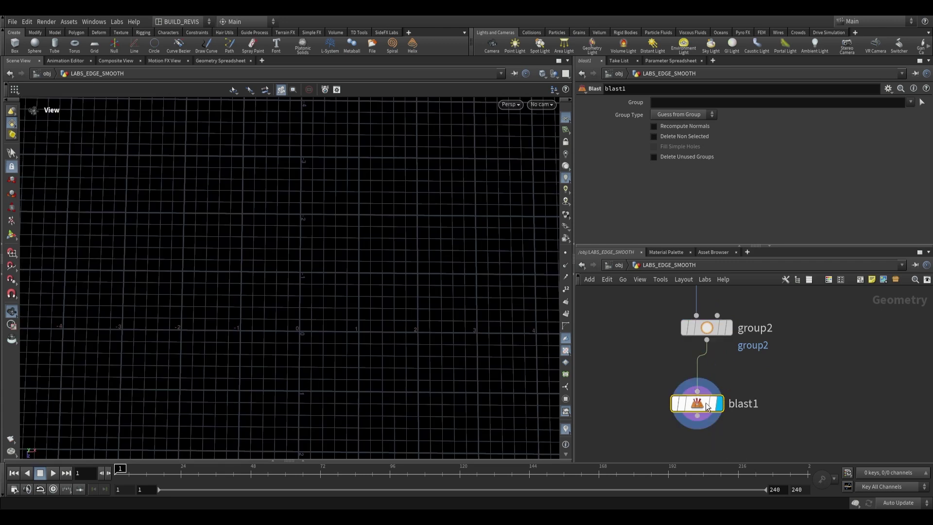
click(910, 102)
click(902, 111)
click(654, 136)
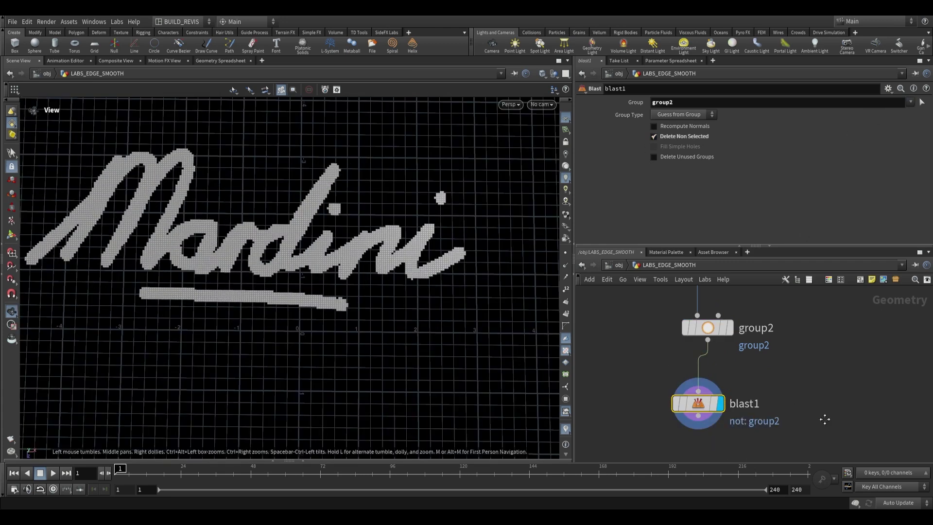
Append a Labs Edge Smooth node after the Blast and end the chain with a displayed Null node
key(Tab)
text(edge smo)
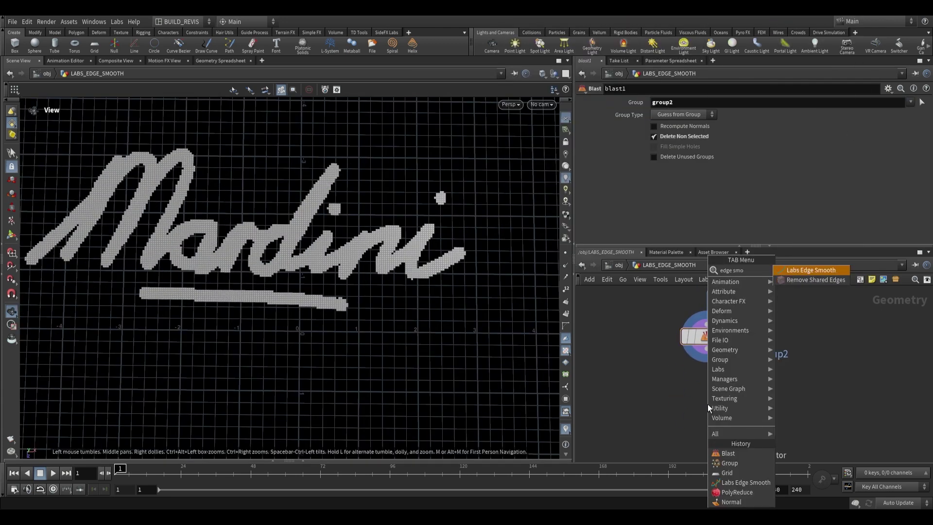
key(Return)
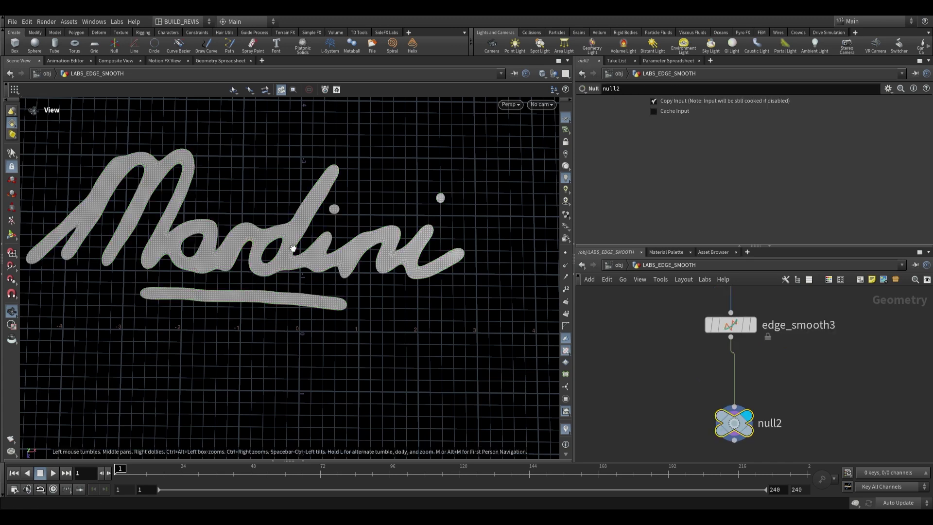
Select the lettering's Group node and review its settings and the nodes that follow it
middle_drag(752, 352, 711, 420)
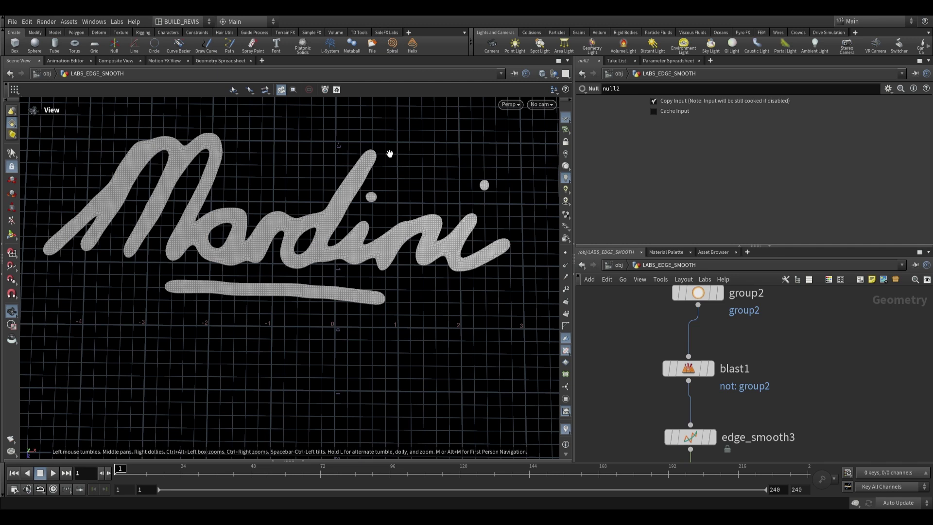
click(698, 292)
scroll(758, 364, down, 2)
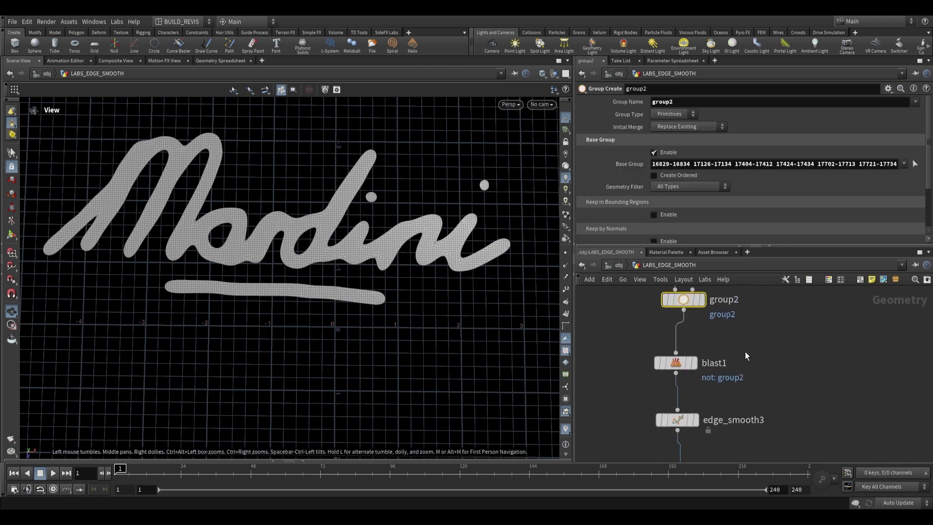
scroll(744, 351, down, 1)
scroll(689, 417, up, 2)
middle_drag(753, 345, 740, 378)
scroll(740, 378, down, 1)
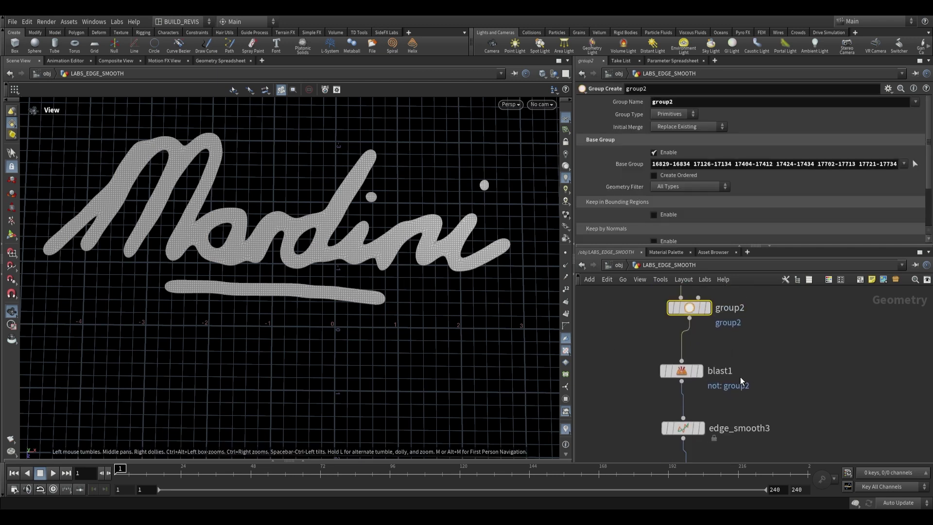